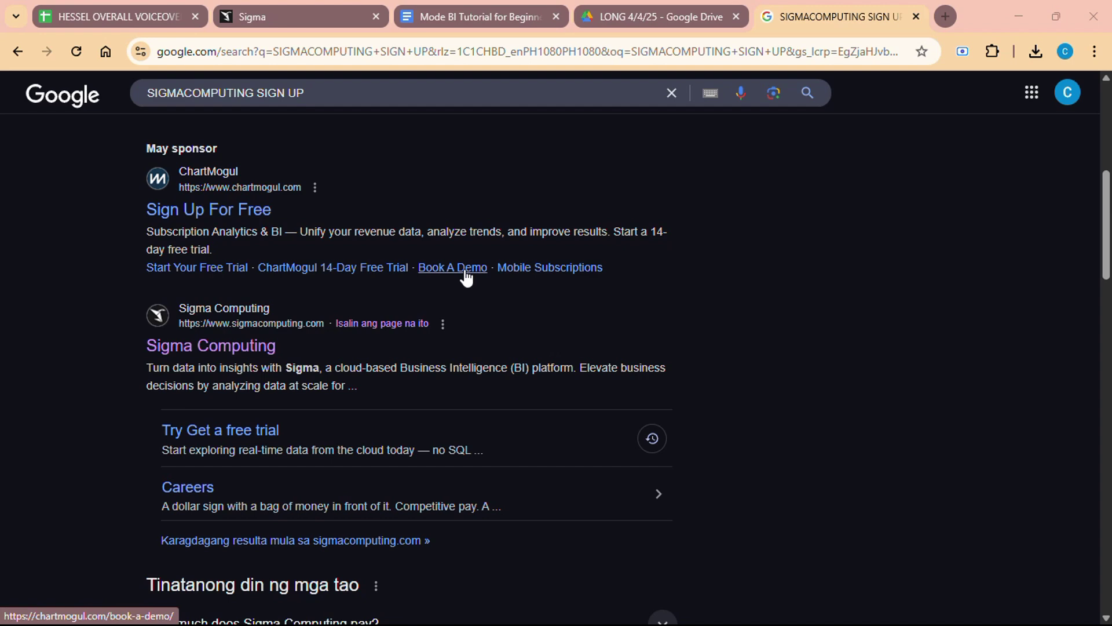
Return to the open Sigma session and view the list of workspaces
scroll(465, 277, "down", 1)
scroll(465, 277, "down", 8)
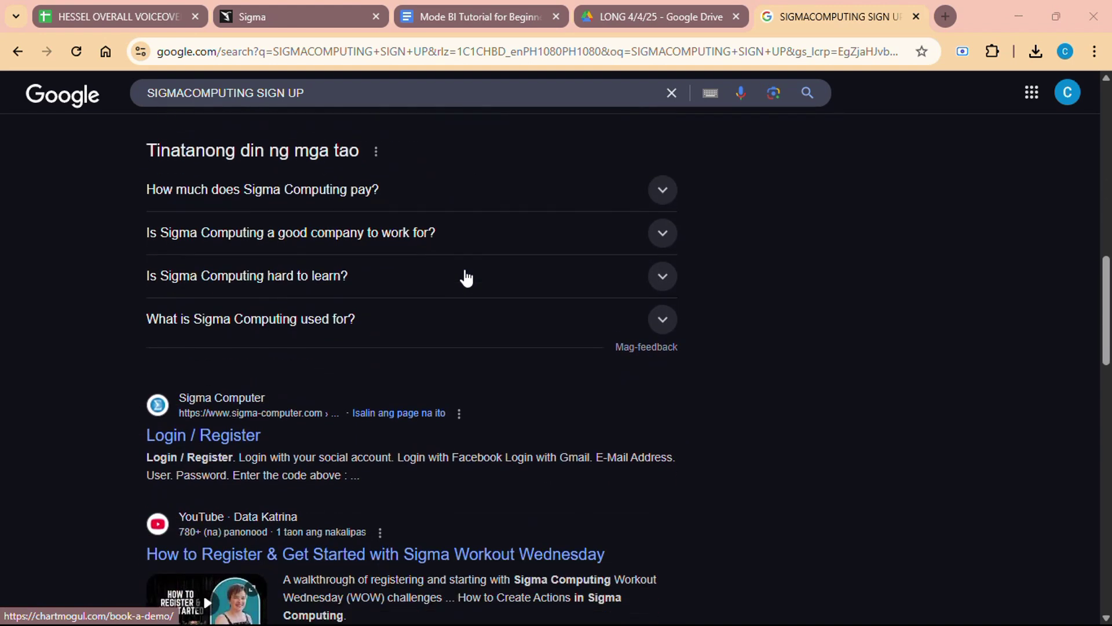
scroll(466, 277, "up", 1)
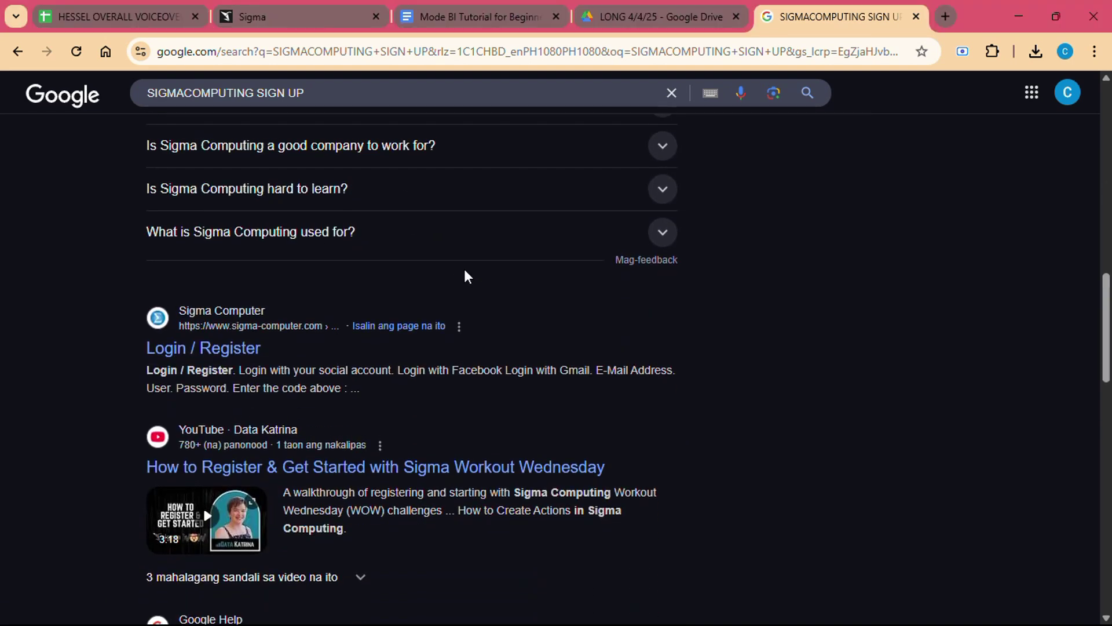
scroll(467, 276, "up", 15)
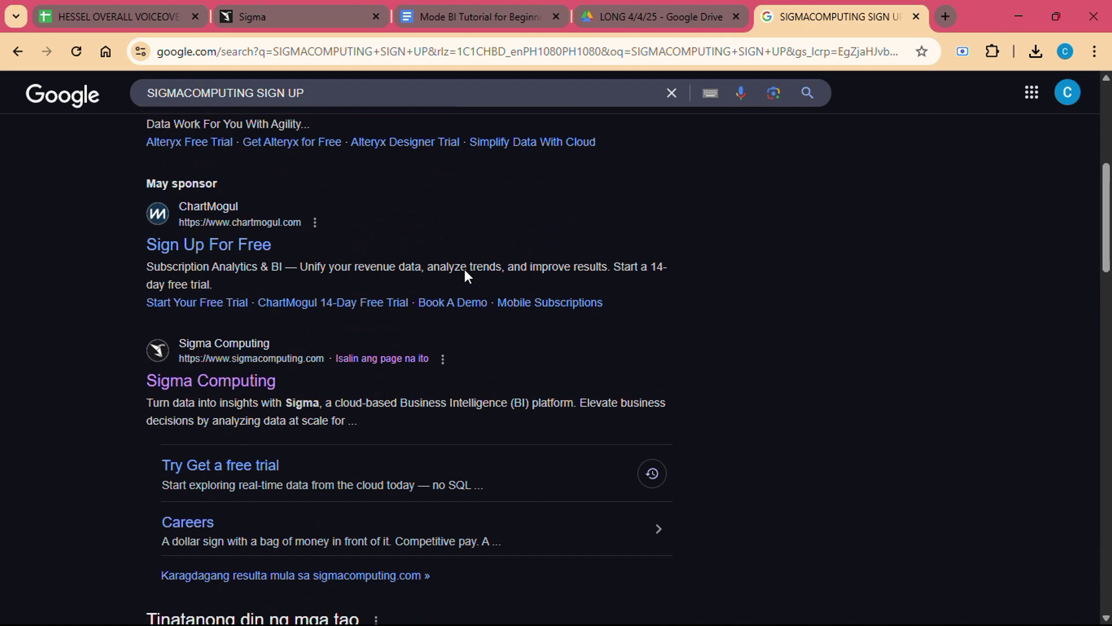
scroll(465, 269, "up", 2)
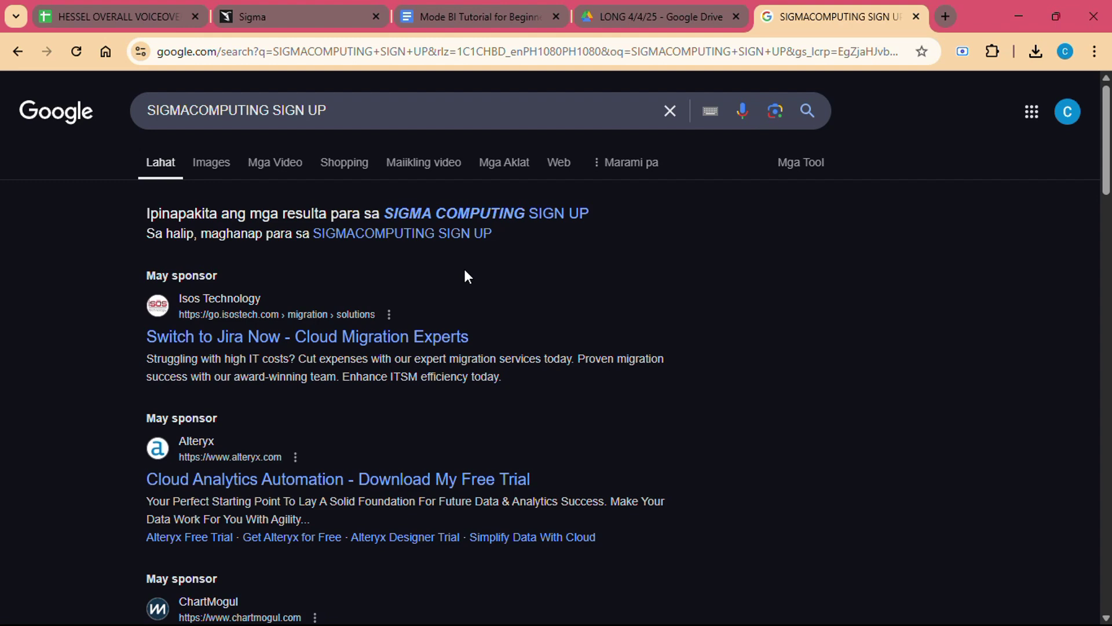
scroll(464, 268, "down", 2)
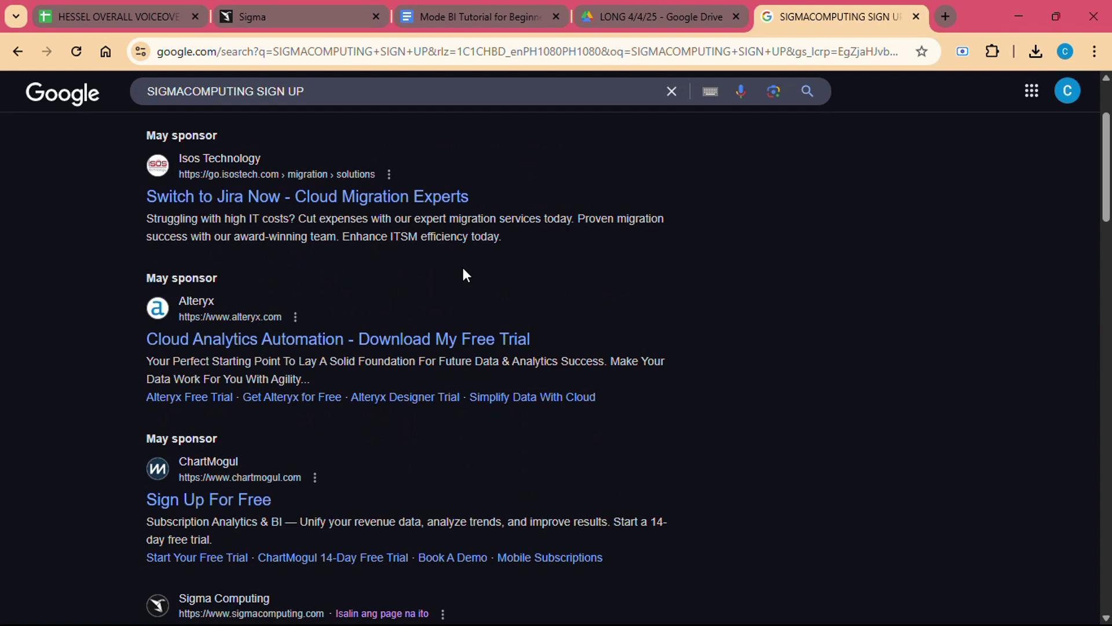
scroll(464, 269, "up", 2)
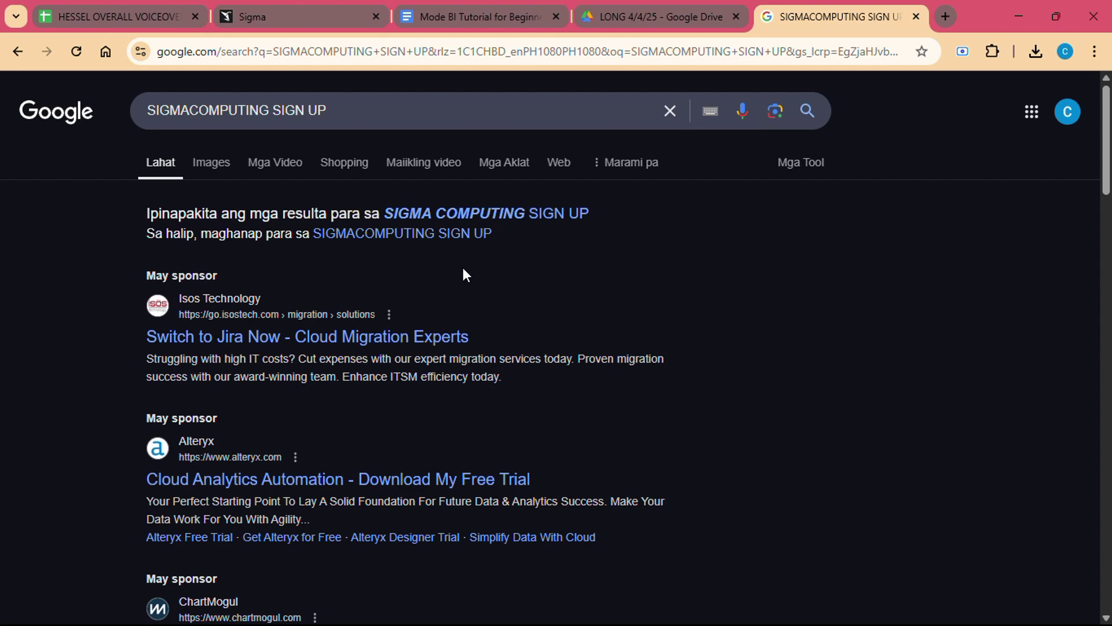
scroll(464, 275, "down", 3)
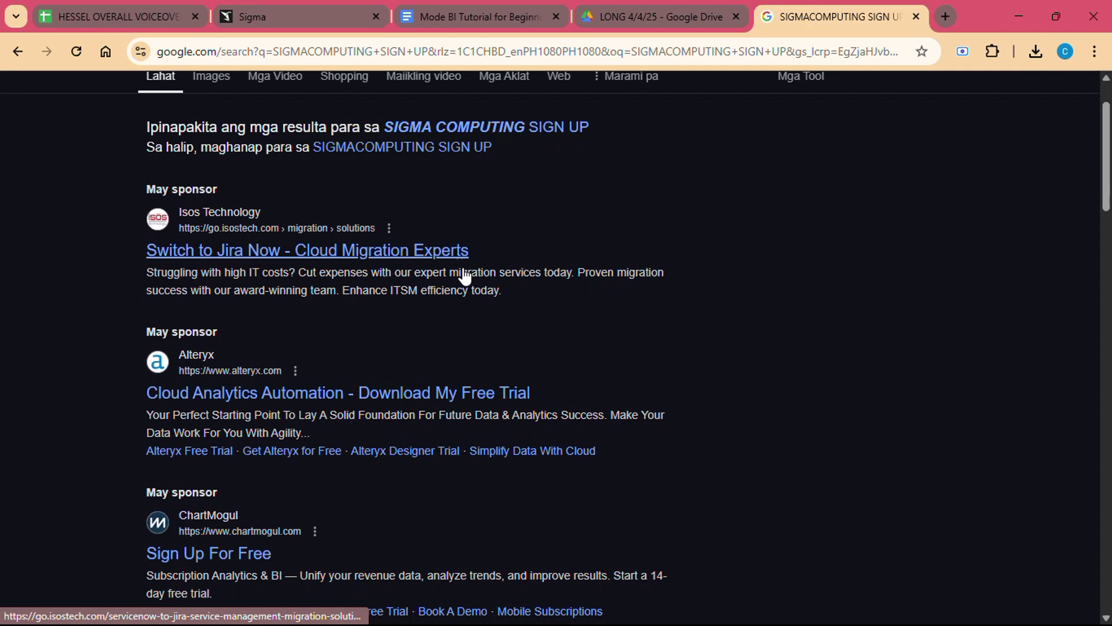
scroll(464, 276, "down", 2)
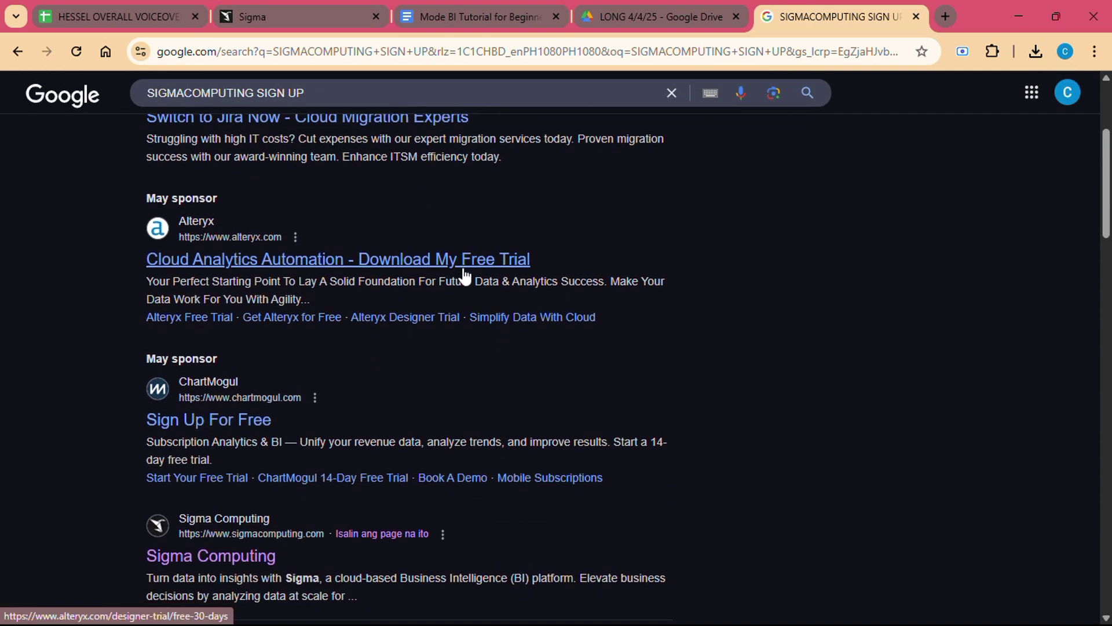
scroll(464, 270, "down", 2)
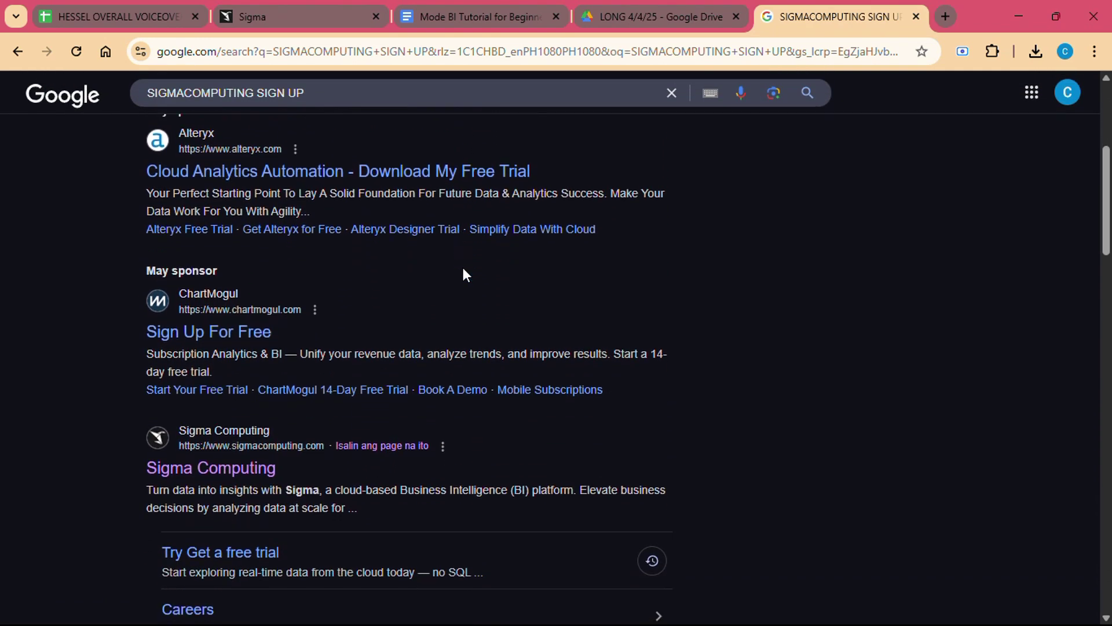
scroll(464, 276, "down", 2)
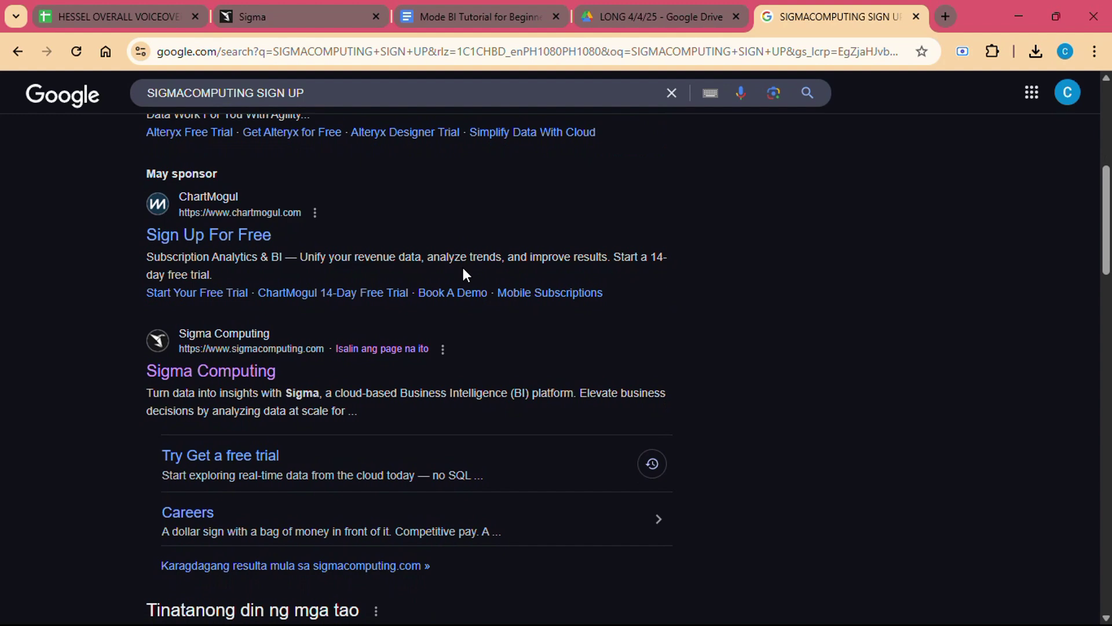
scroll(464, 270, "down", 1)
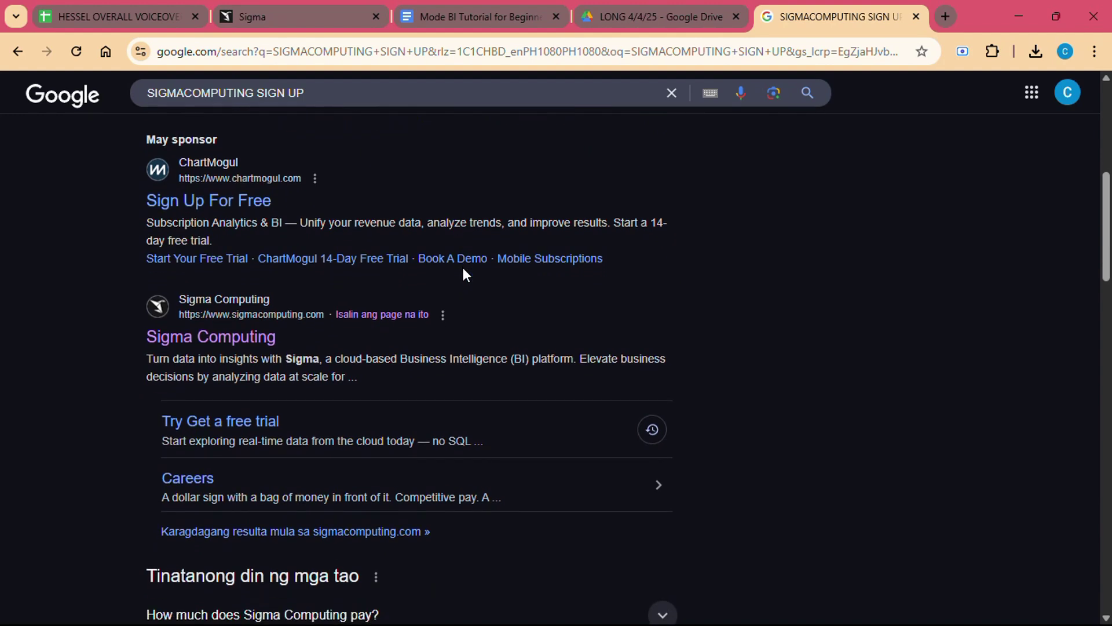
scroll(464, 270, "down", 1)
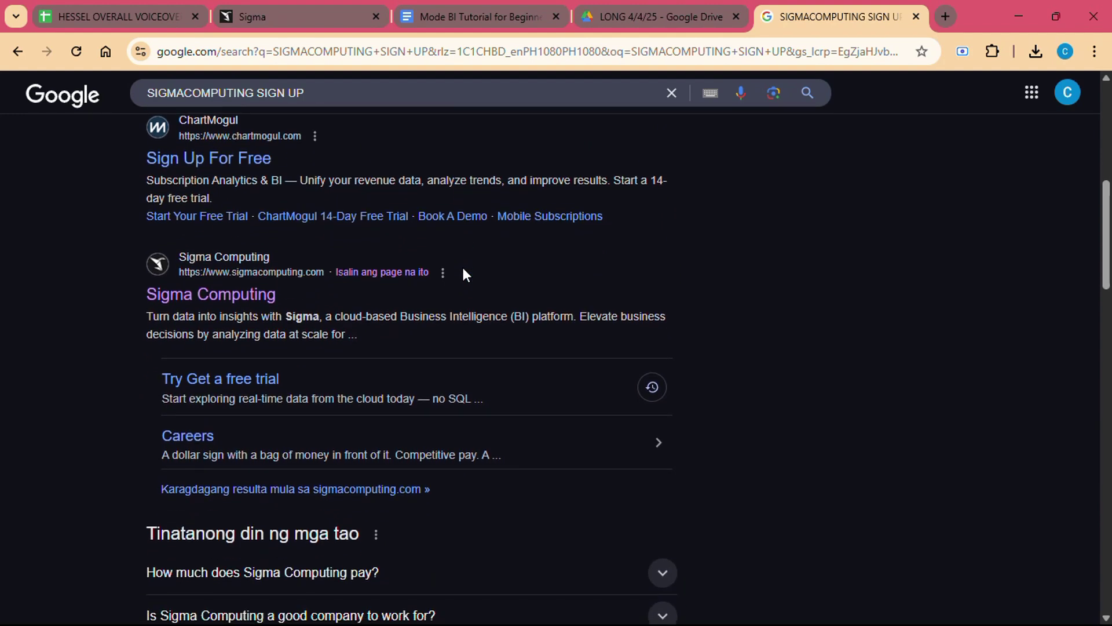
scroll(461, 266, "down", 1)
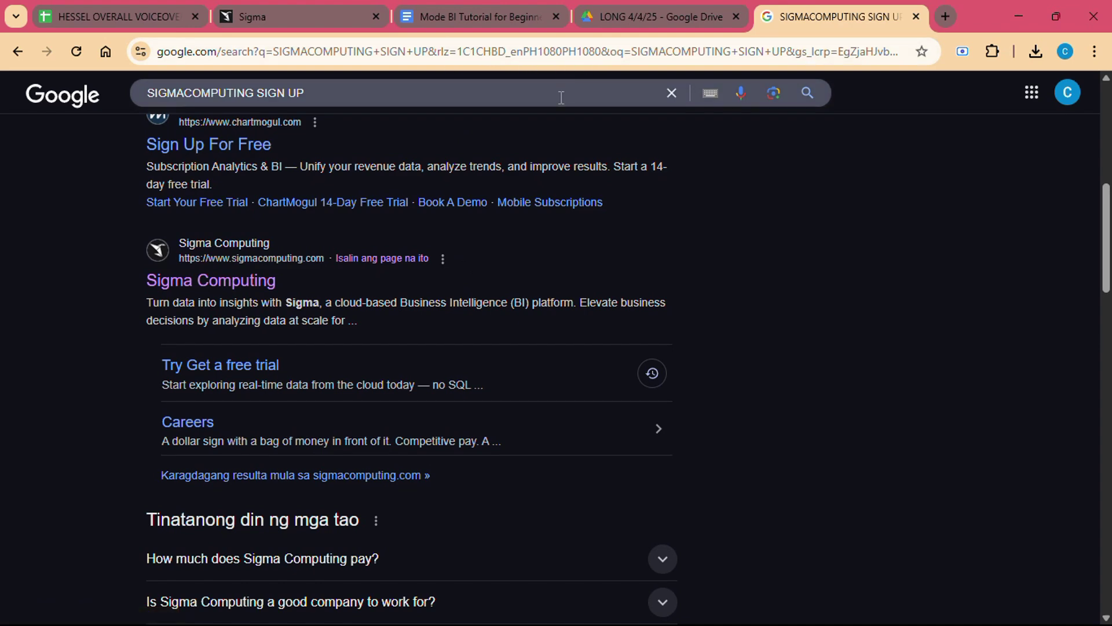
scroll(544, 179, "down", 1)
scroll(546, 168, "up", 1)
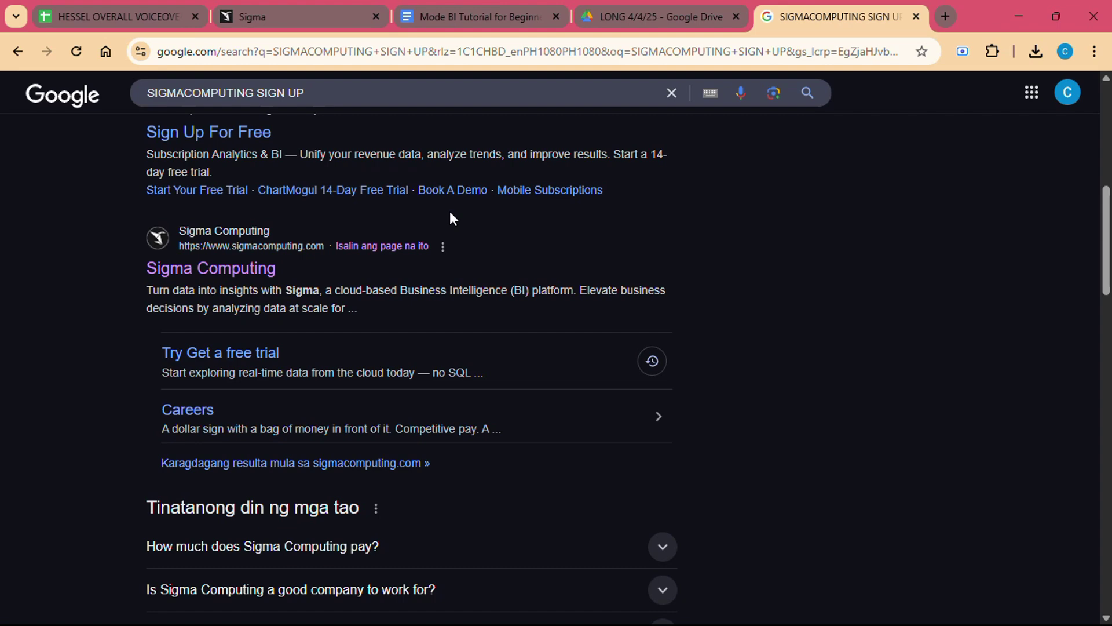
left_click(307, 8)
scroll(400, 323, "down", 3)
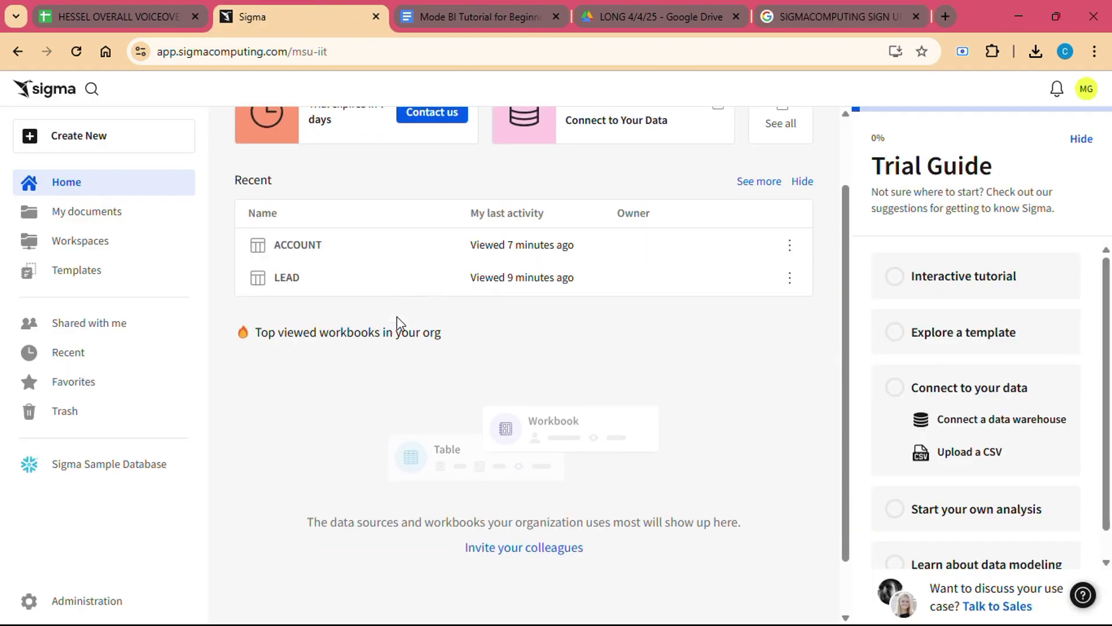
scroll(399, 320, "up", 3)
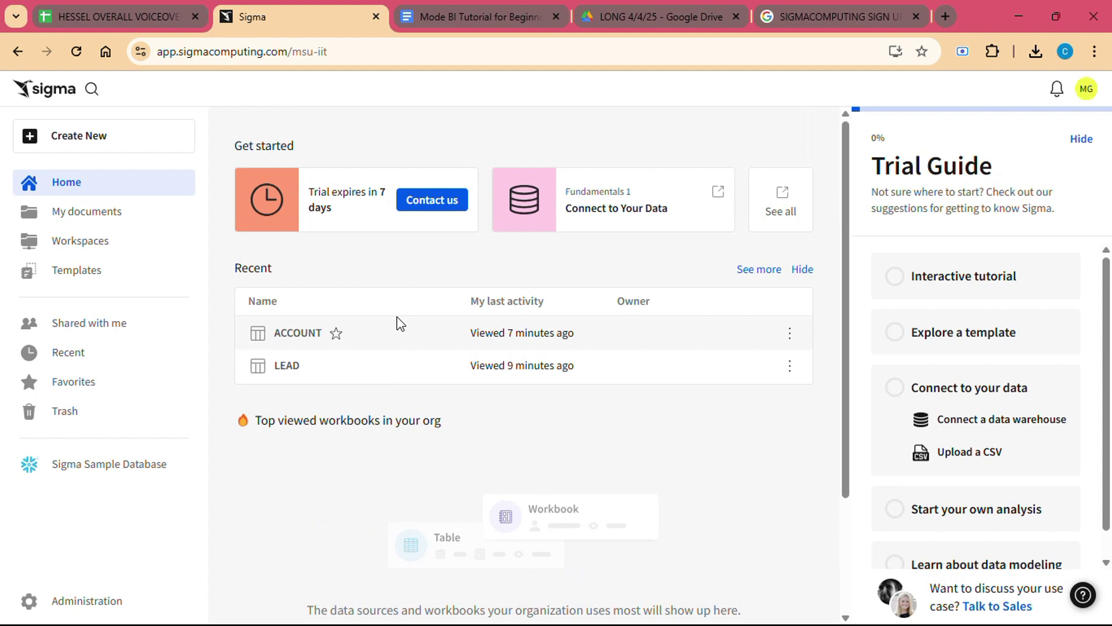
left_click(97, 236)
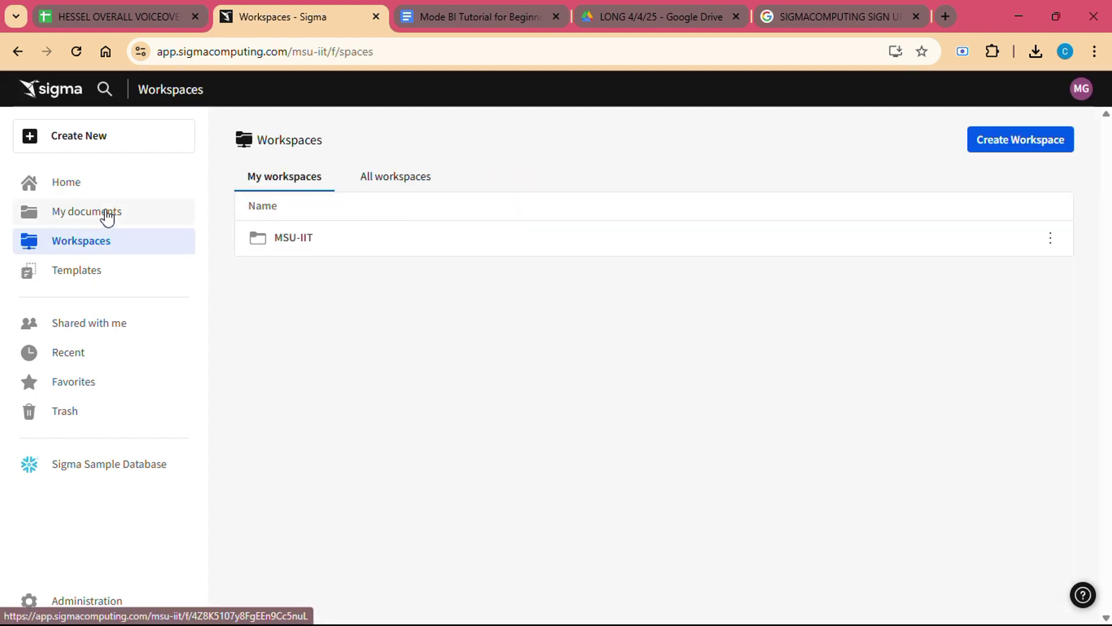
Check My documents, Recent and Home, ending on the empty Shared with me folder
left_click(107, 214)
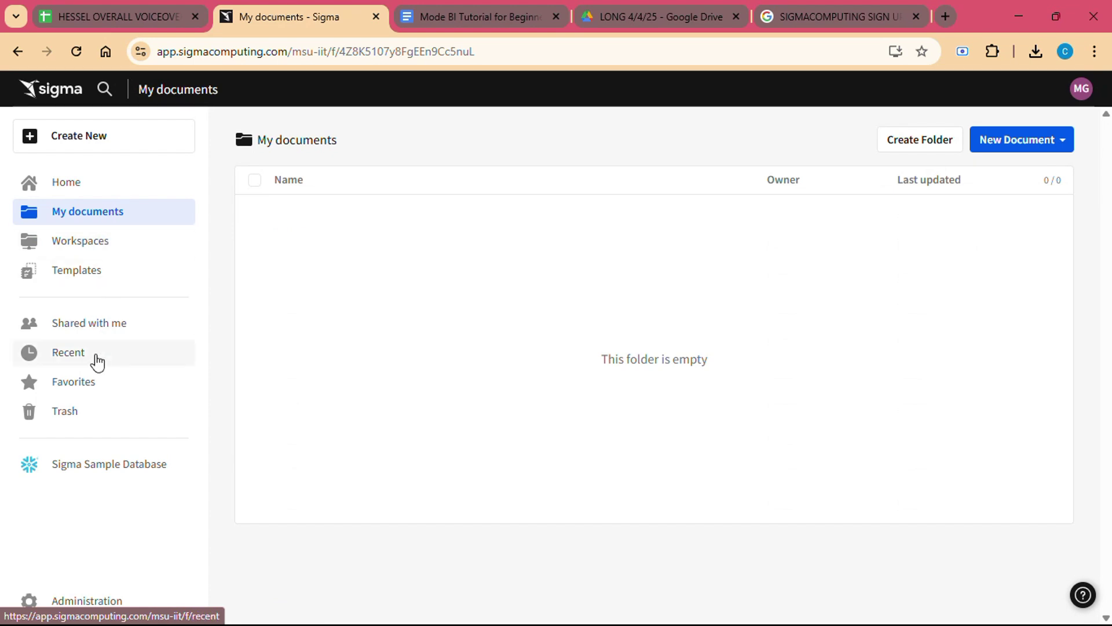
left_click(98, 361)
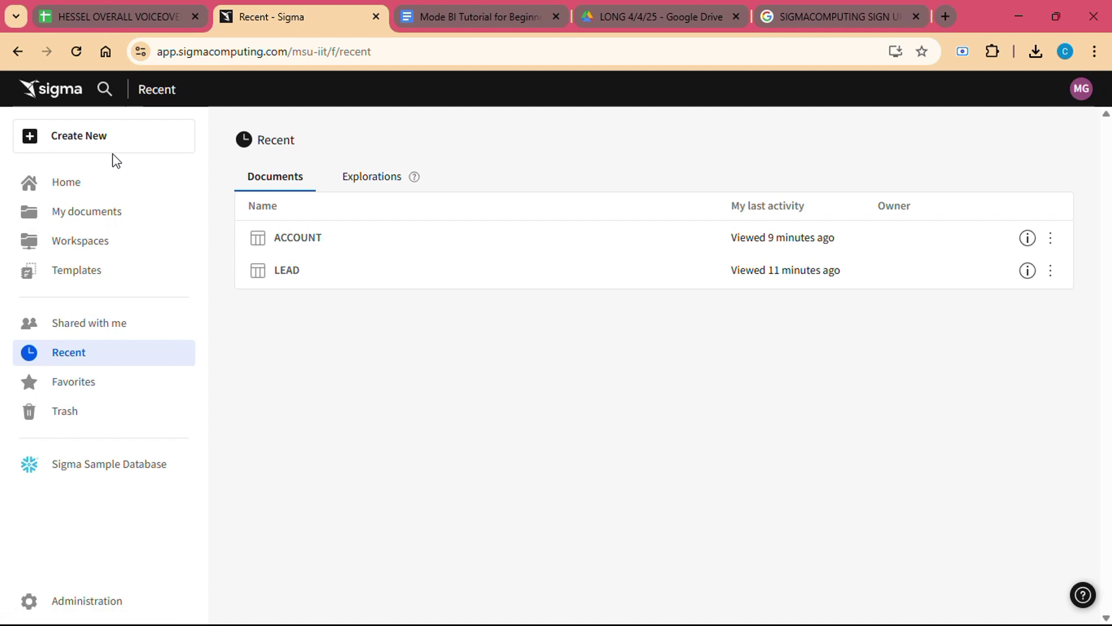
left_click(100, 183)
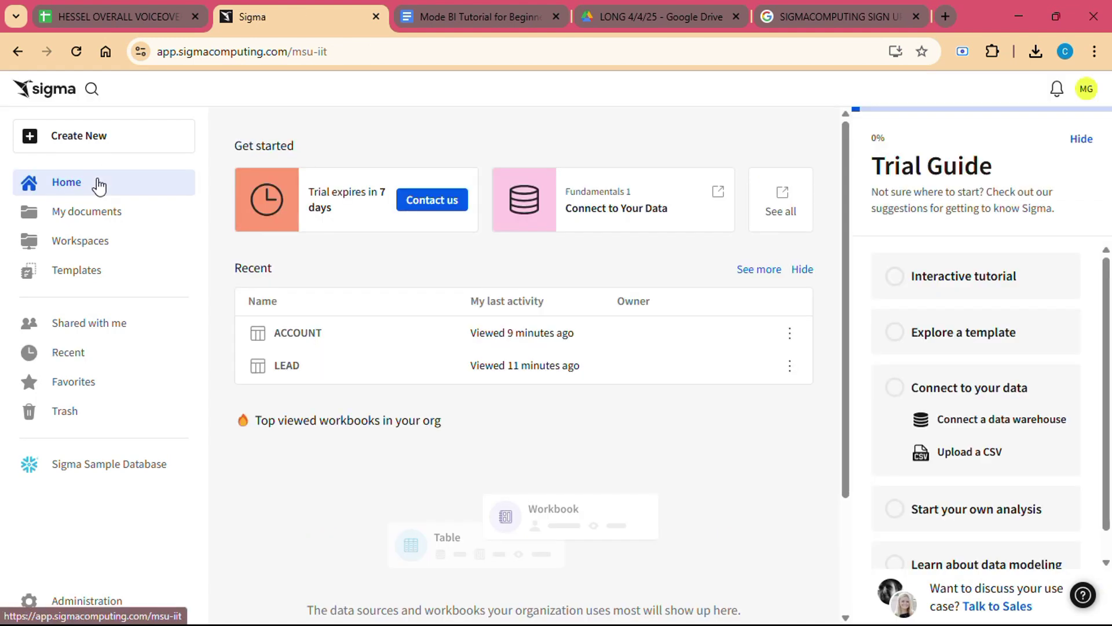
left_click(127, 327)
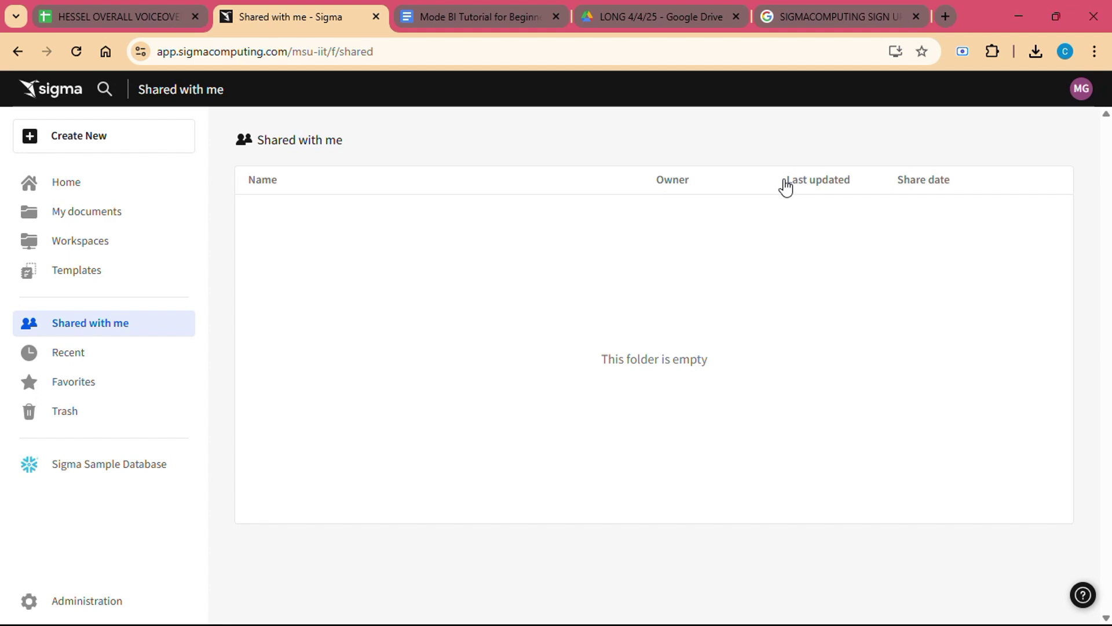
left_click_drag(785, 182, 856, 193)
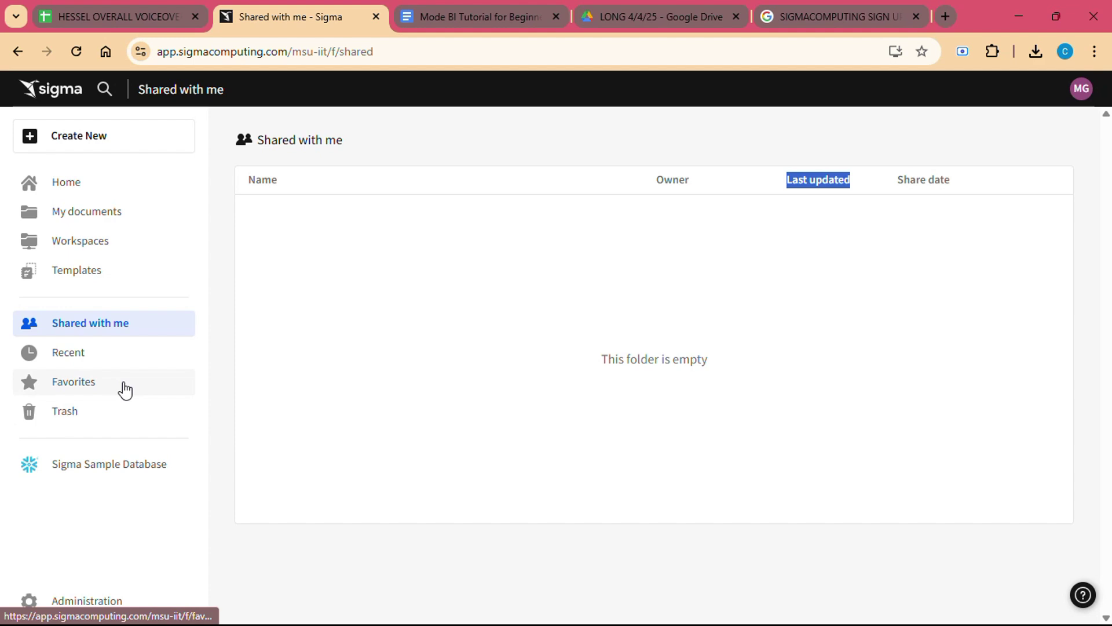
From the External templates, open Calculation Template as a new exploration workbook
left_click(108, 272)
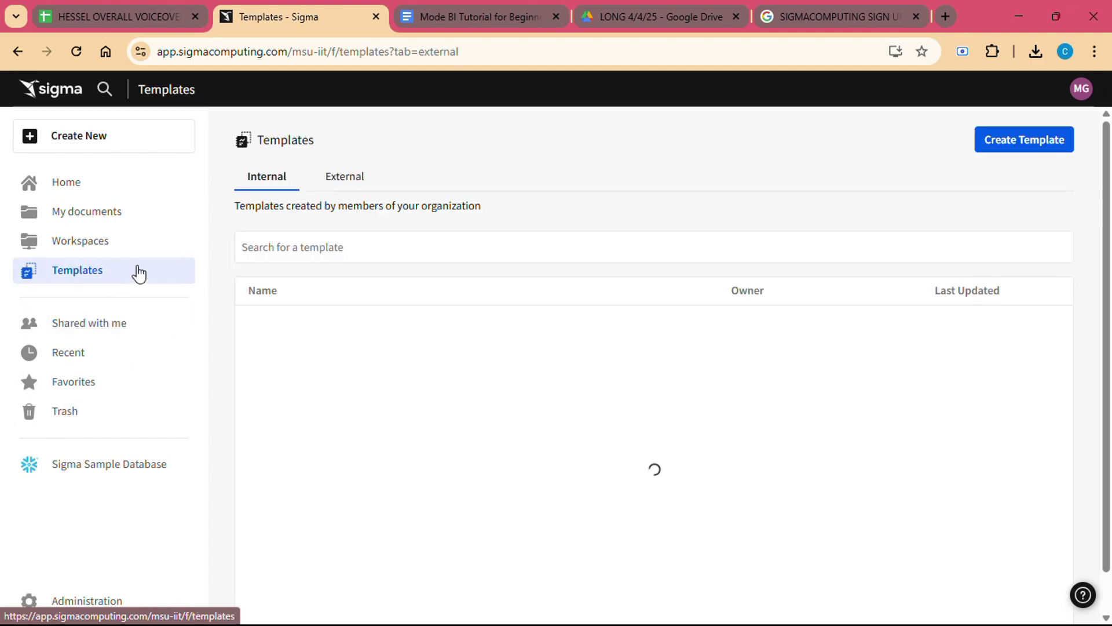
scroll(391, 371, "down", 1)
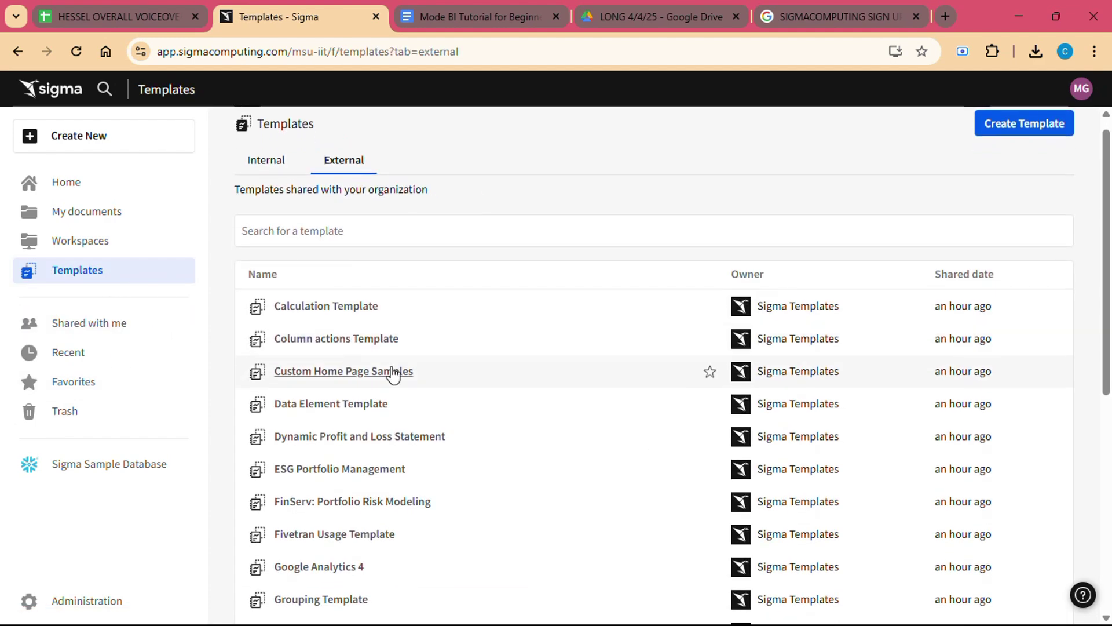
left_click(342, 308)
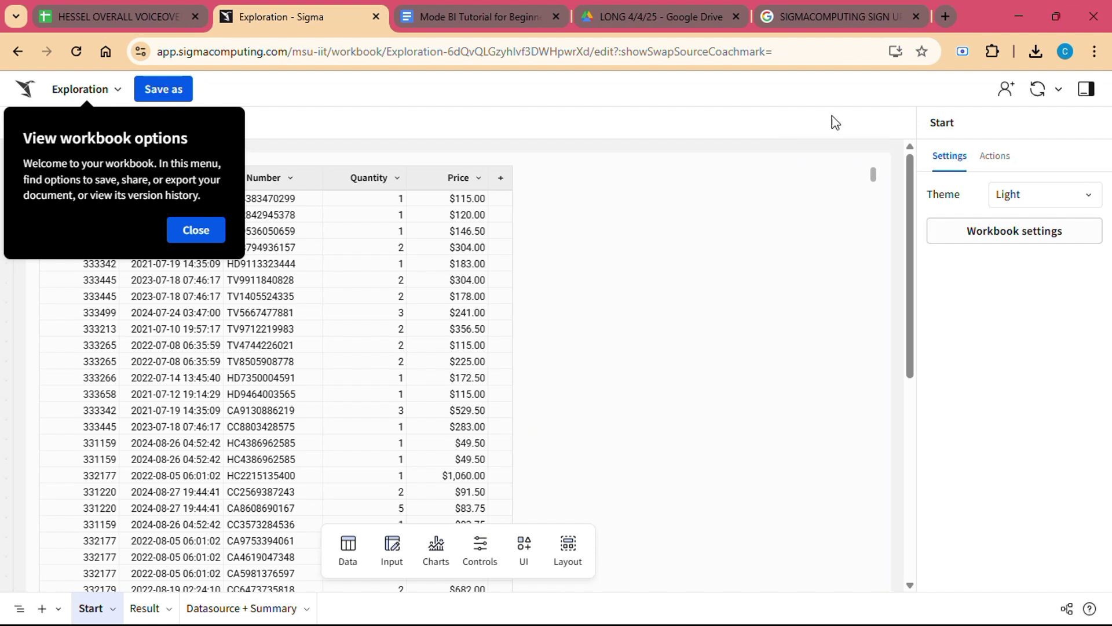
Dismiss the workbook's introductory coach-mark tips
left_click(219, 229)
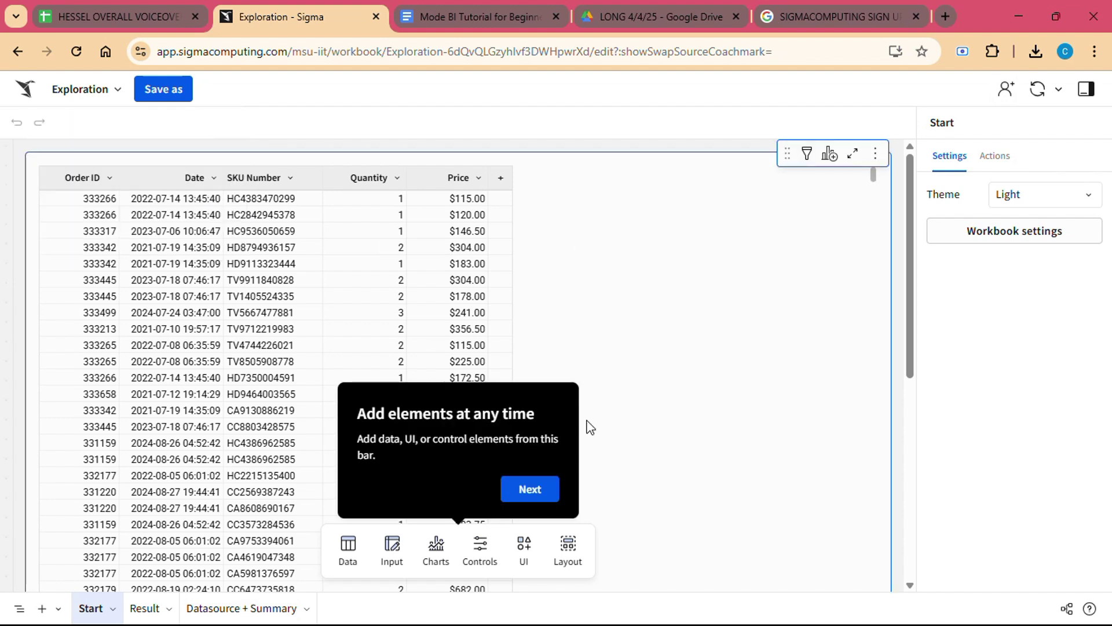
left_click(530, 490)
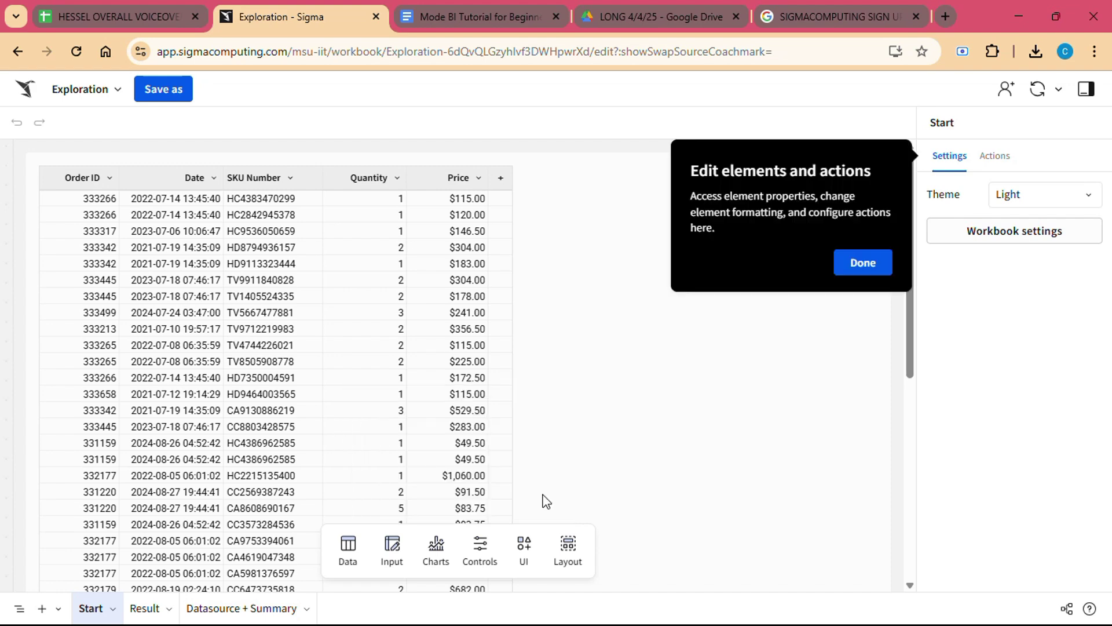
left_click(857, 263)
Scroll the order table, glance at its element options, then go back to Templates
scroll(497, 397, "down", 2)
scroll(497, 397, "down", 10)
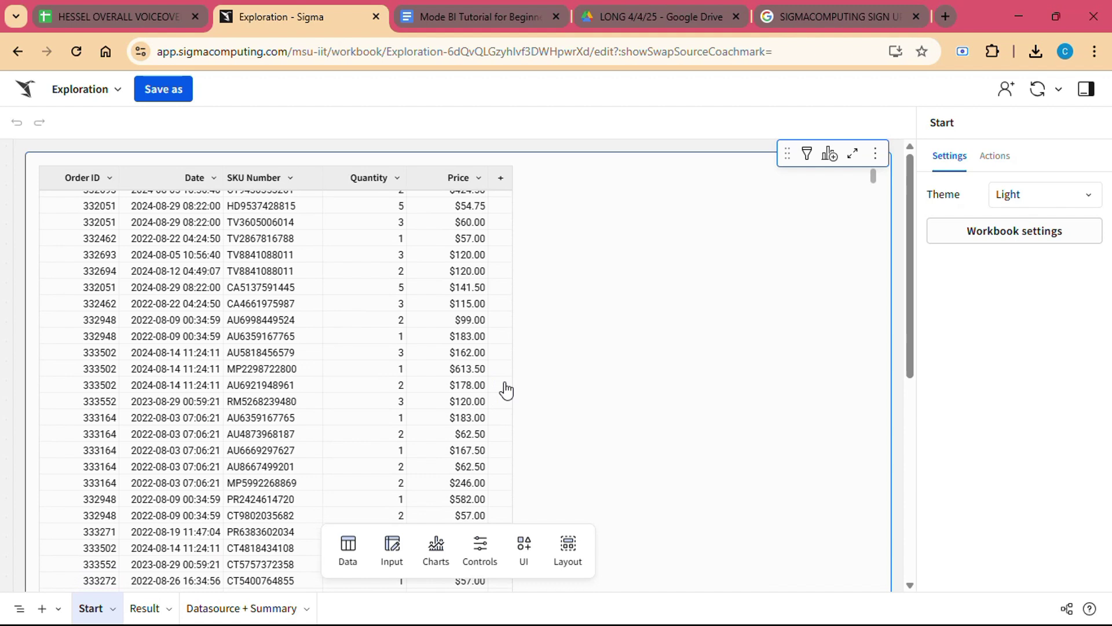
left_click(876, 156)
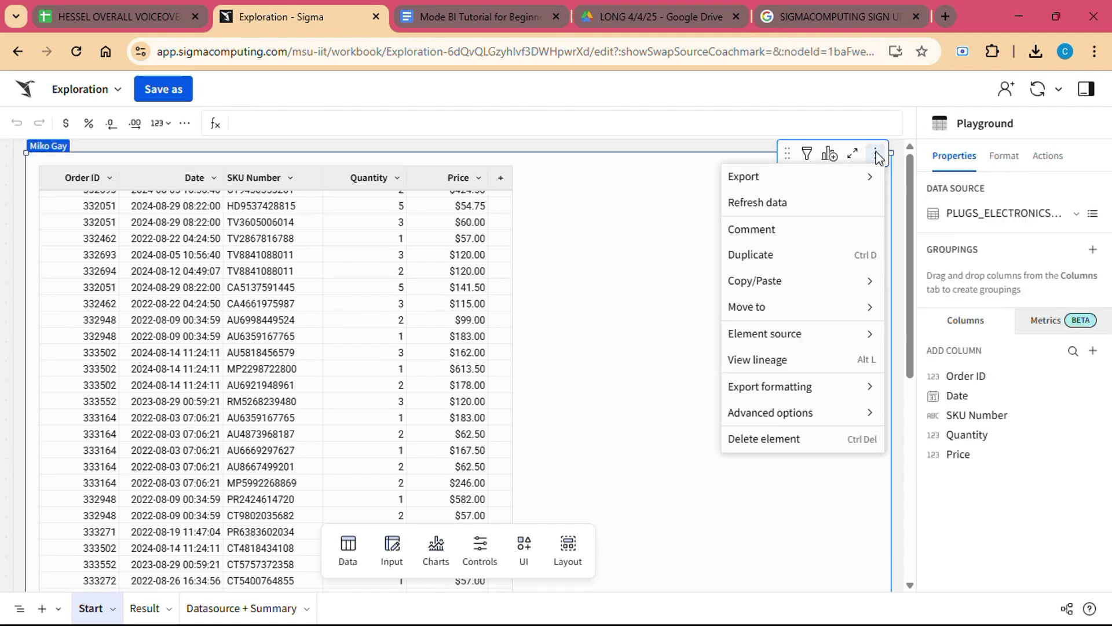
left_click(647, 303)
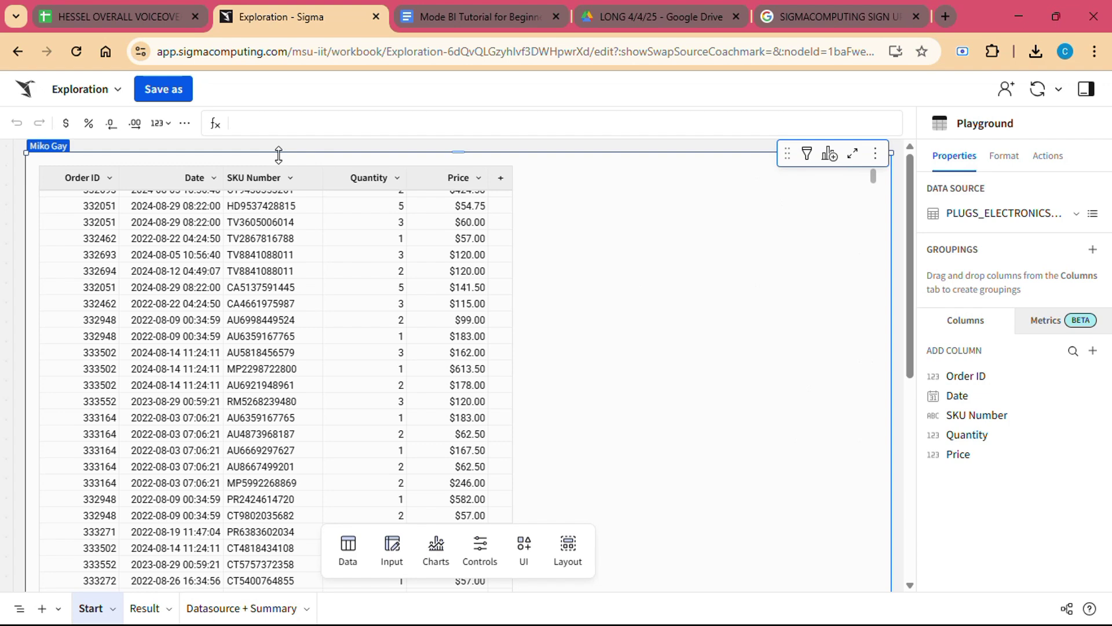
left_click(18, 51)
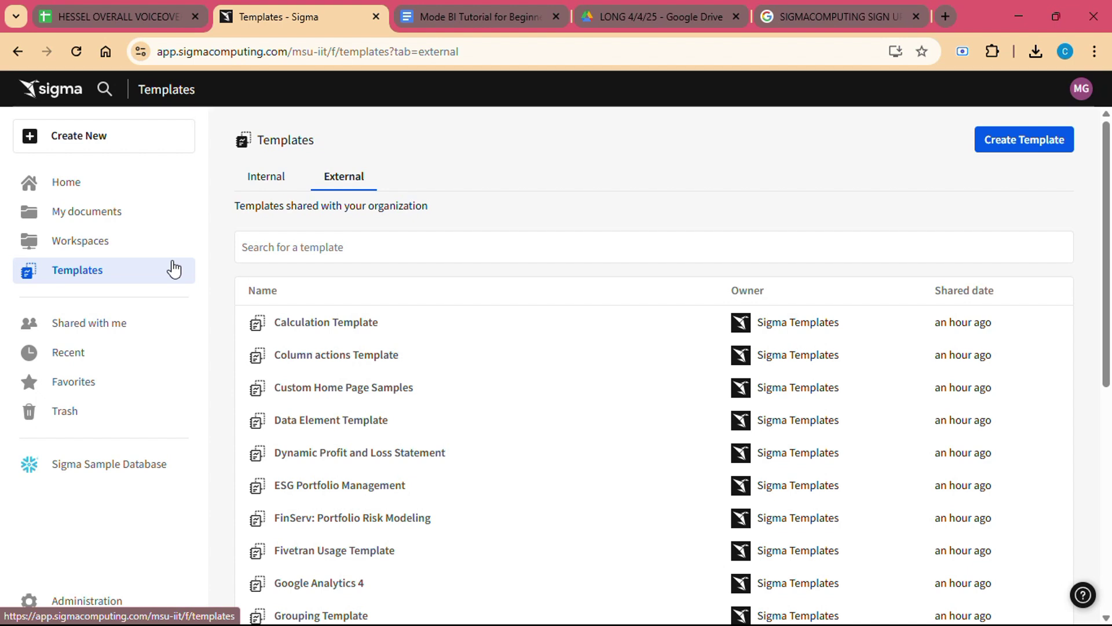
Open the sigmacomputing.com result from the Google sign-up search results
left_click(844, 17)
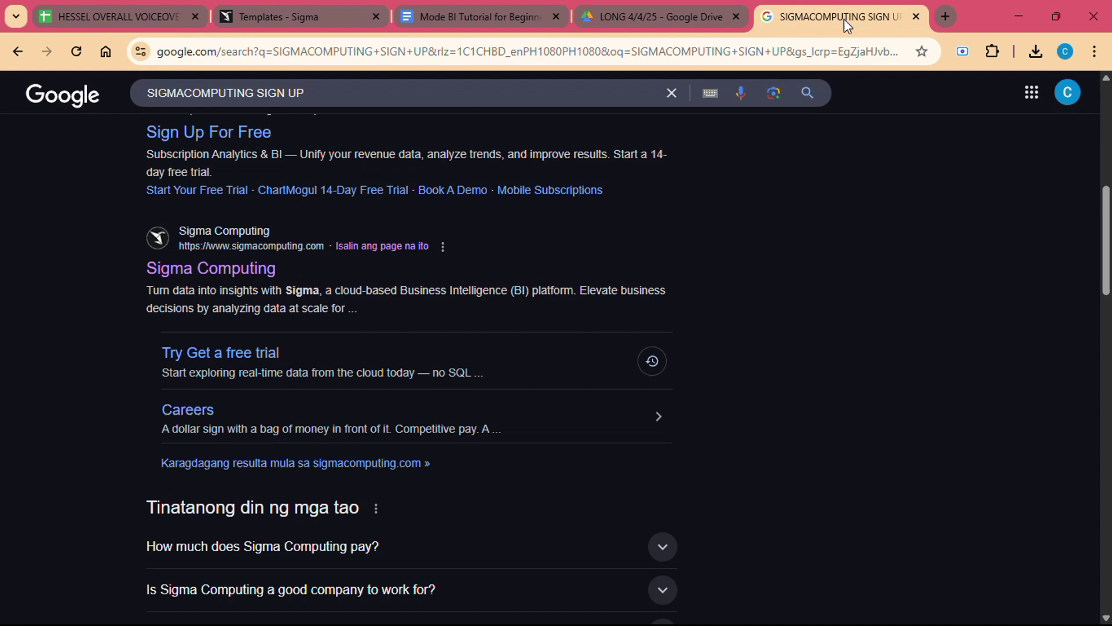
left_click(250, 281)
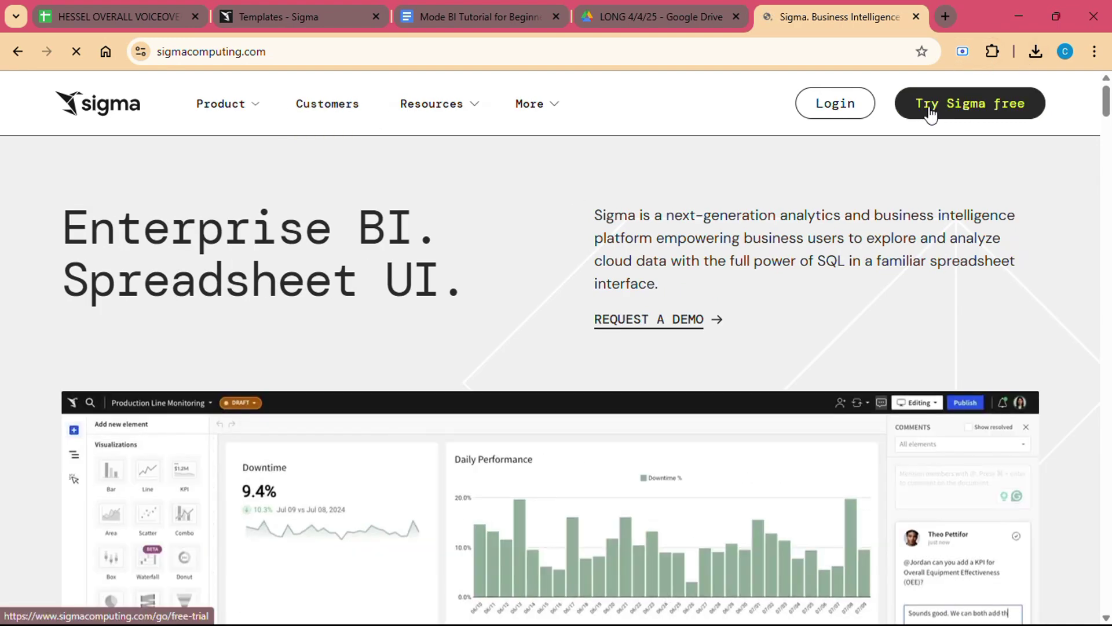
Open the 'Try Sigma free' form and inspect Work email, First name and Company name fields
left_click(930, 113)
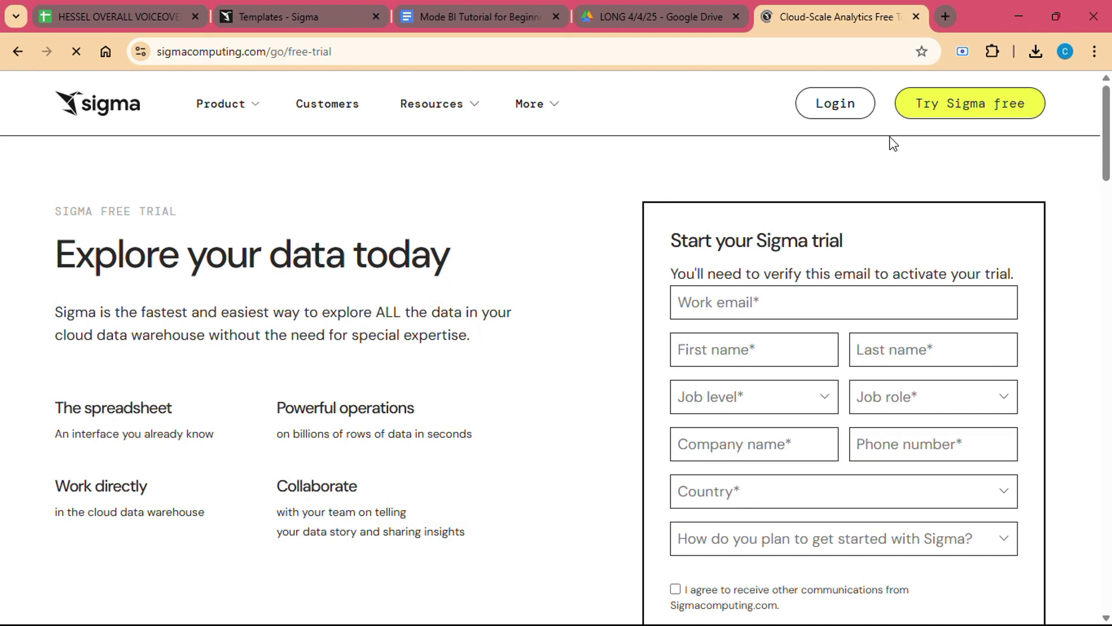
scroll(733, 411, "down", 3)
left_click(733, 293)
left_click(712, 342)
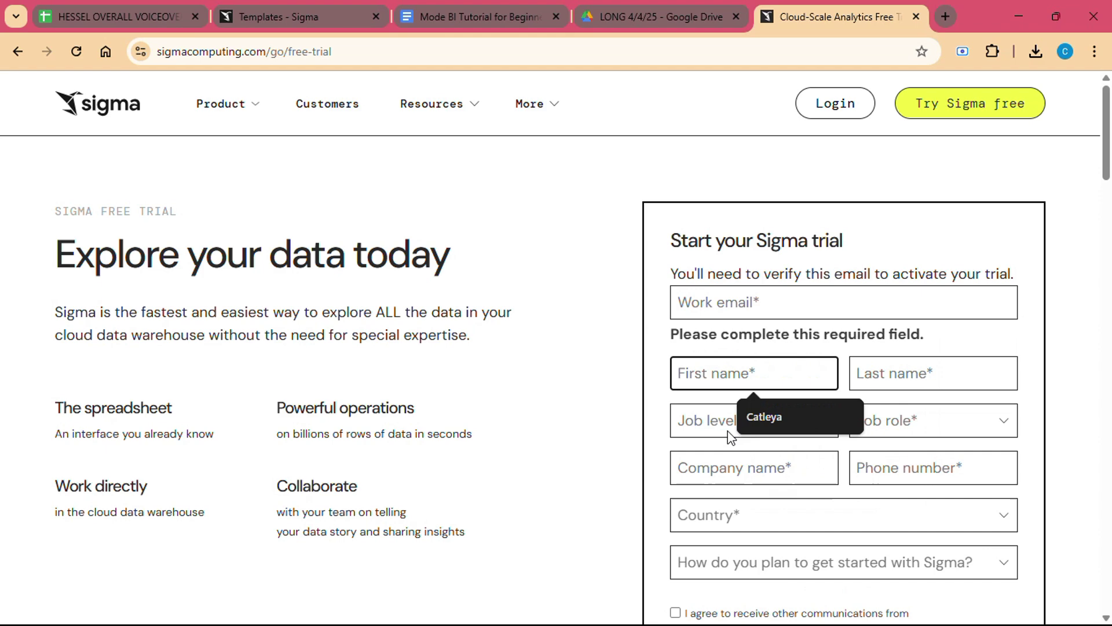
left_click(735, 466)
scroll(734, 481, "down", 2)
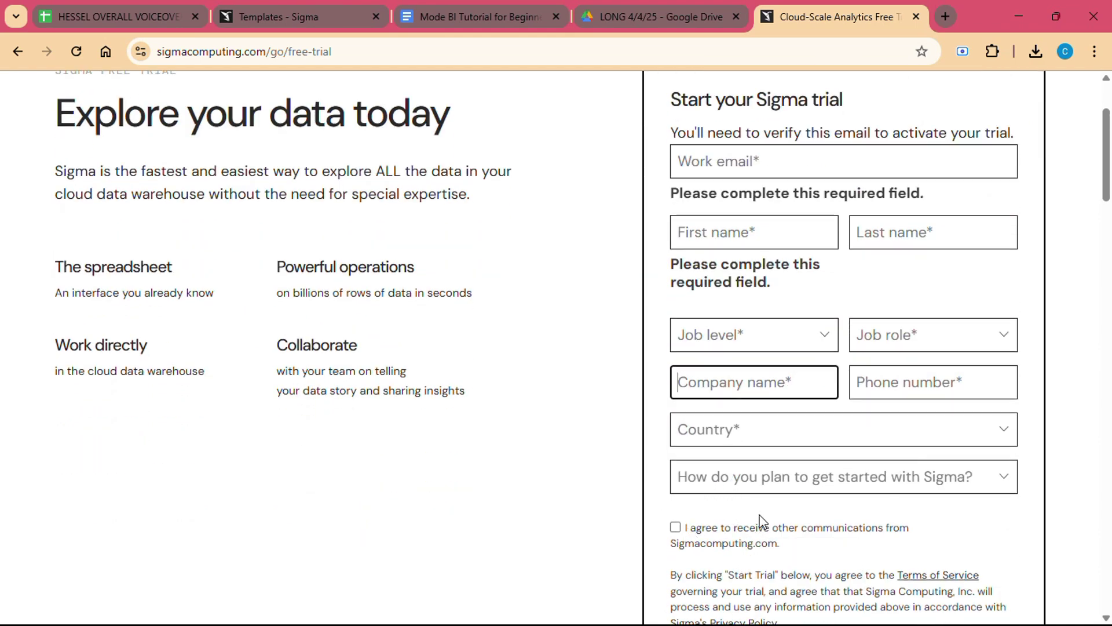
scroll(683, 533, "down", 5)
scroll(740, 465, "down", 1)
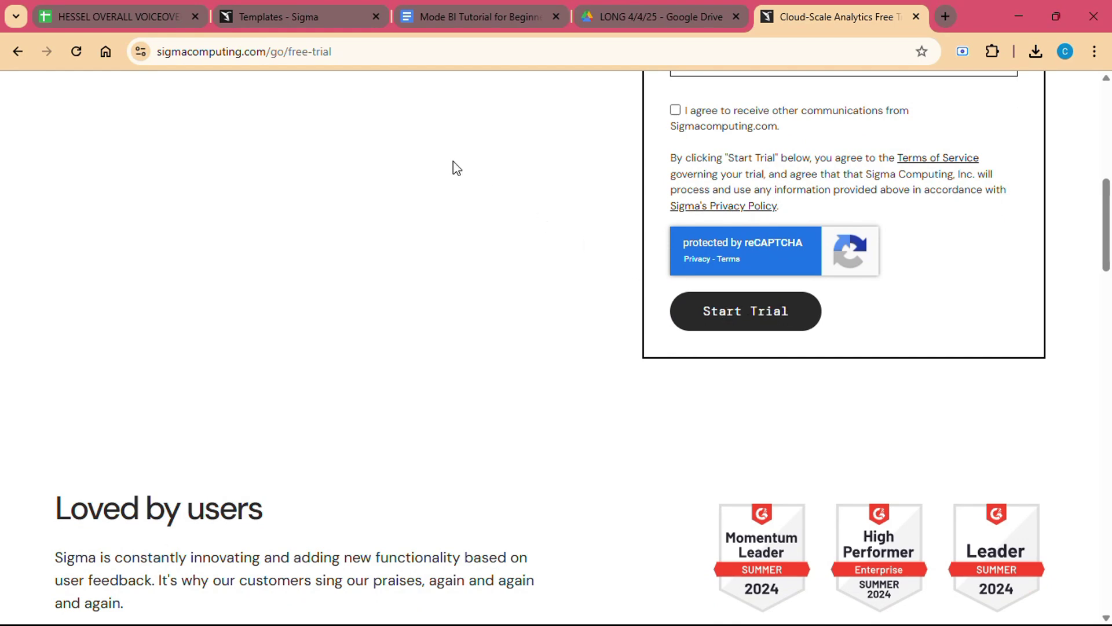
Switch back to the Templates - Sigma tab and return to the Sigma home page
left_click(325, 17)
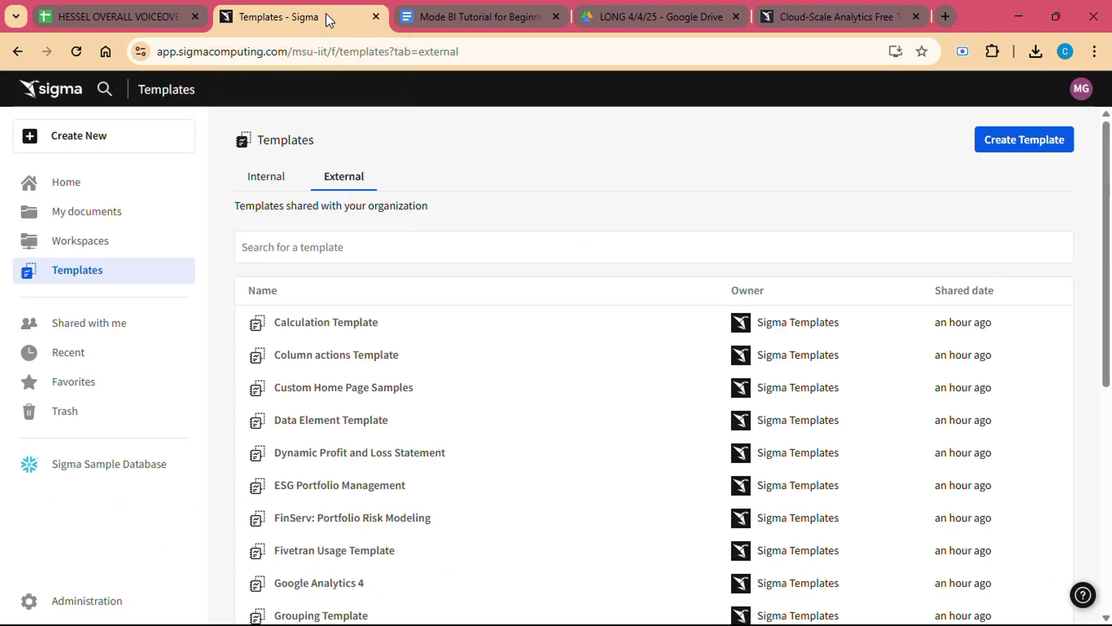
left_click(105, 192)
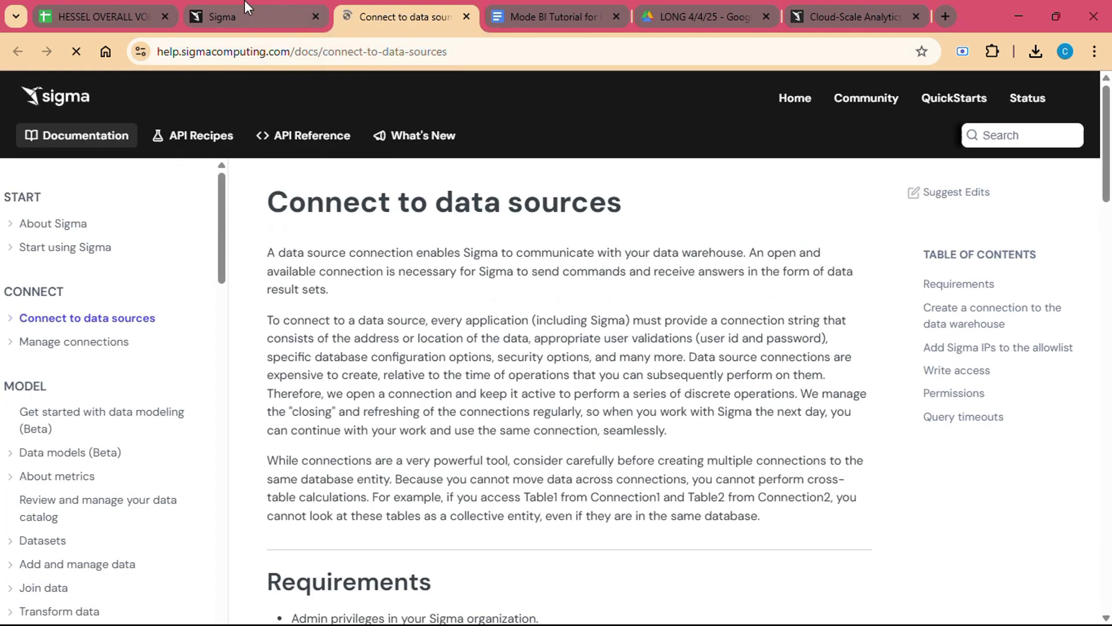
Start a new data warehouse connection from the Trial Guide, then browse sample data instead
left_click_drag(271, 203, 624, 214)
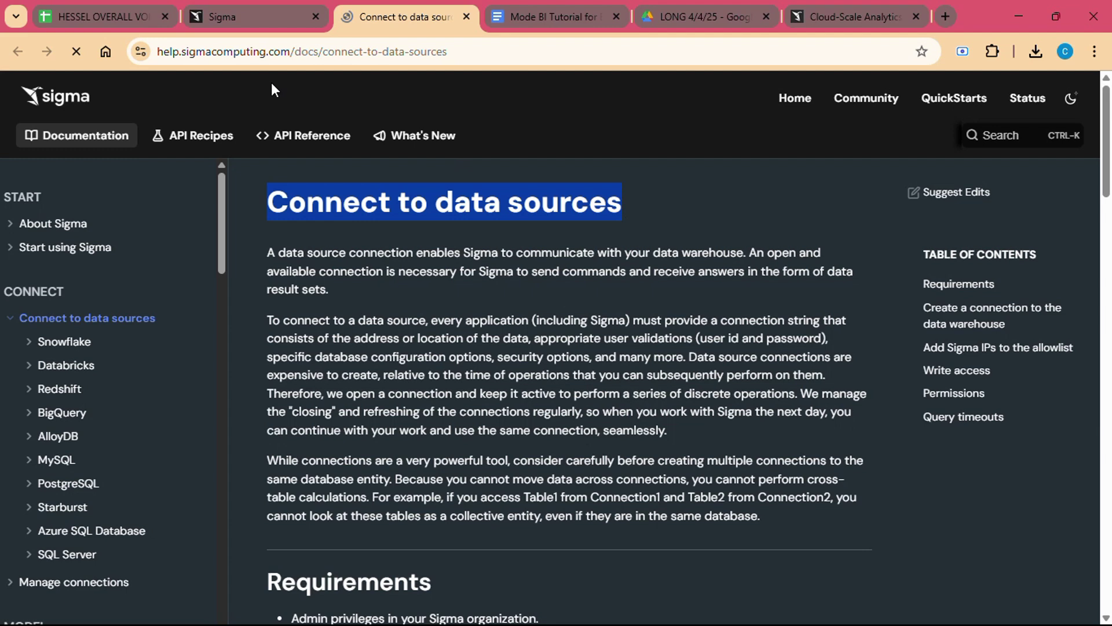
left_click(238, 17)
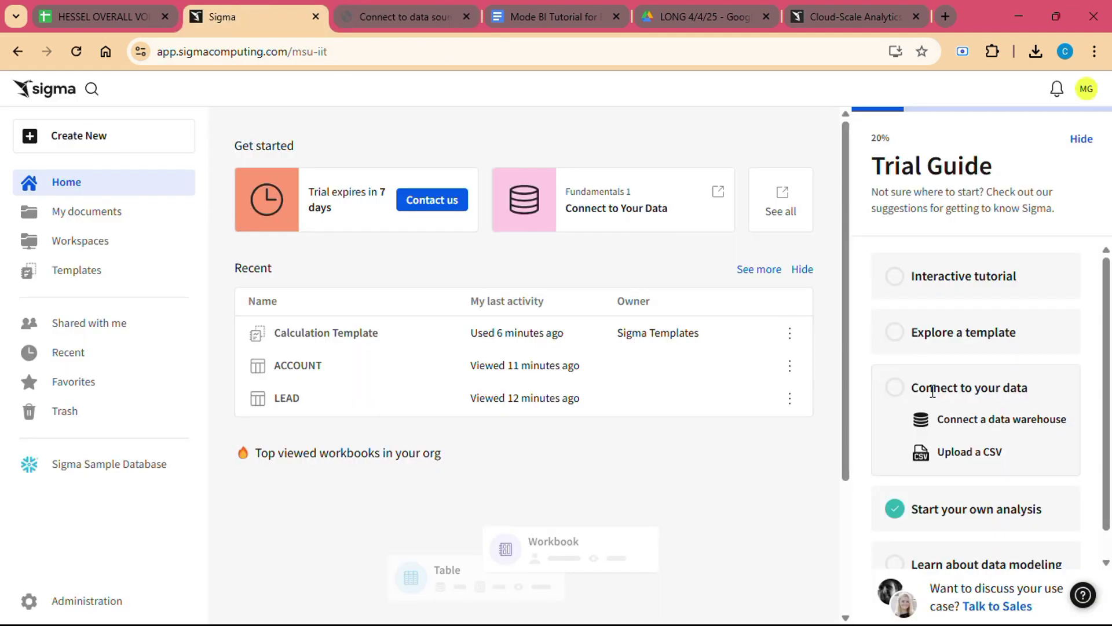
left_click(974, 428)
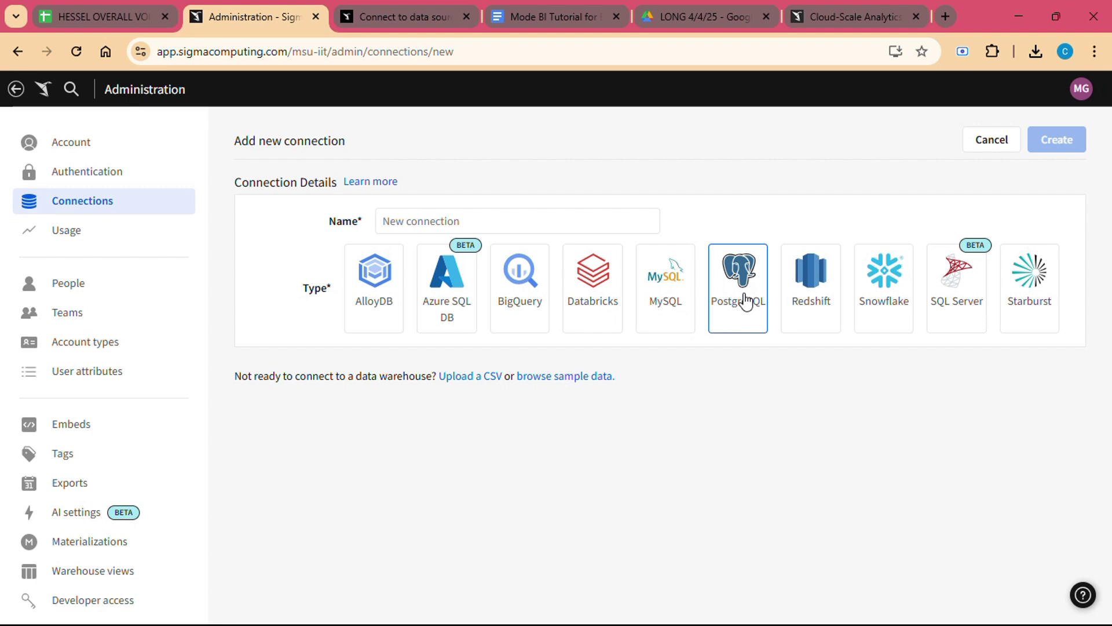
left_click(487, 221)
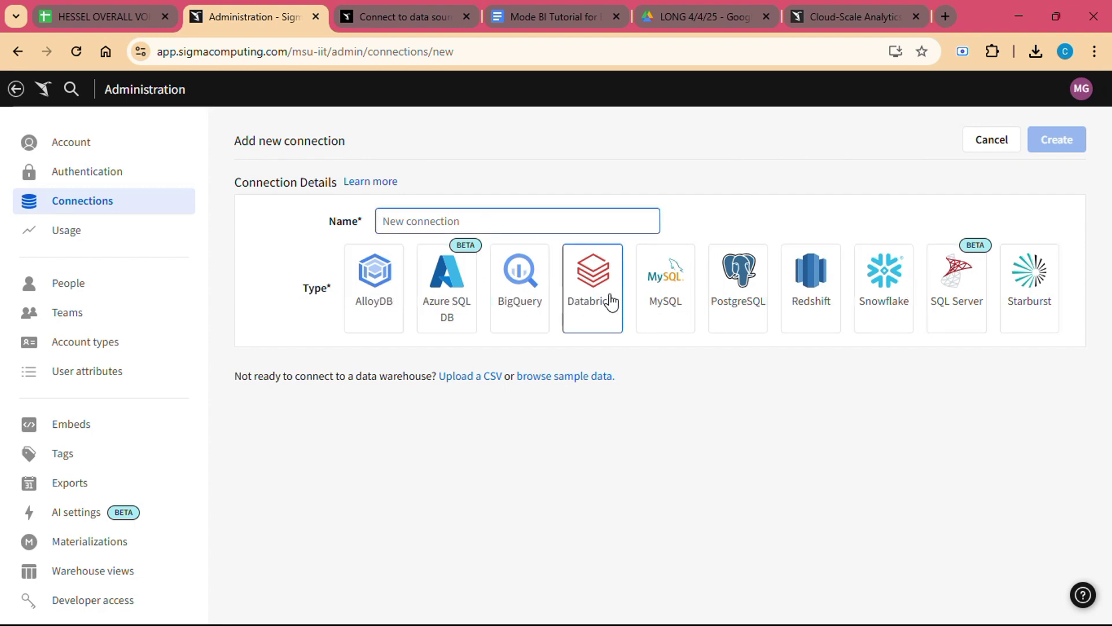
left_click(557, 382)
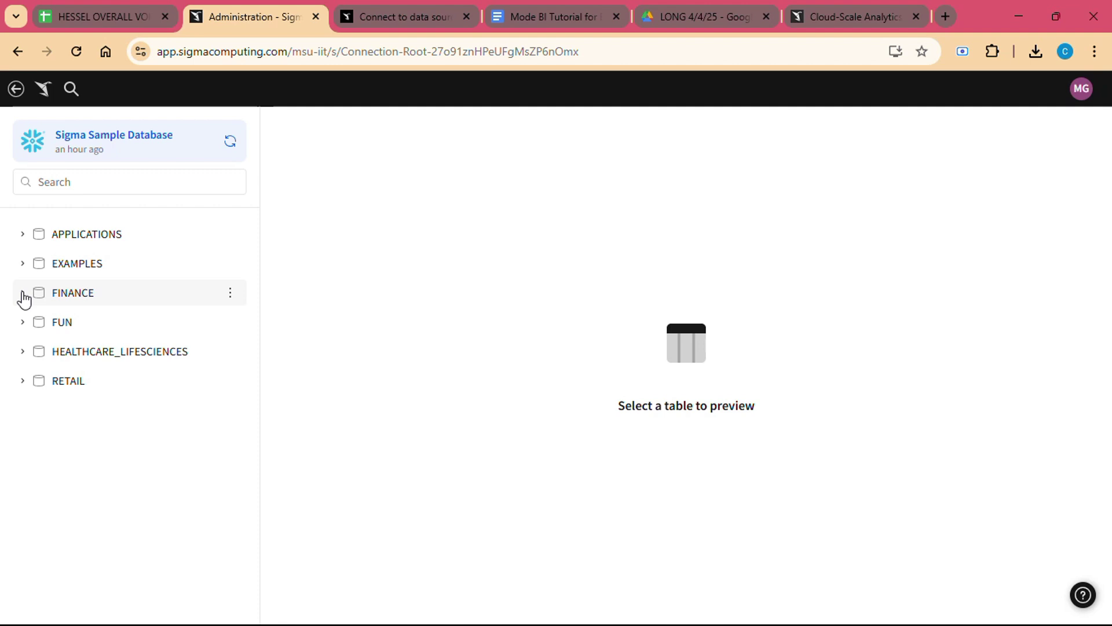
Expand FINANCE and EXAMPLES in the sample database tree, then the SALESFORCE schema
left_click(22, 294)
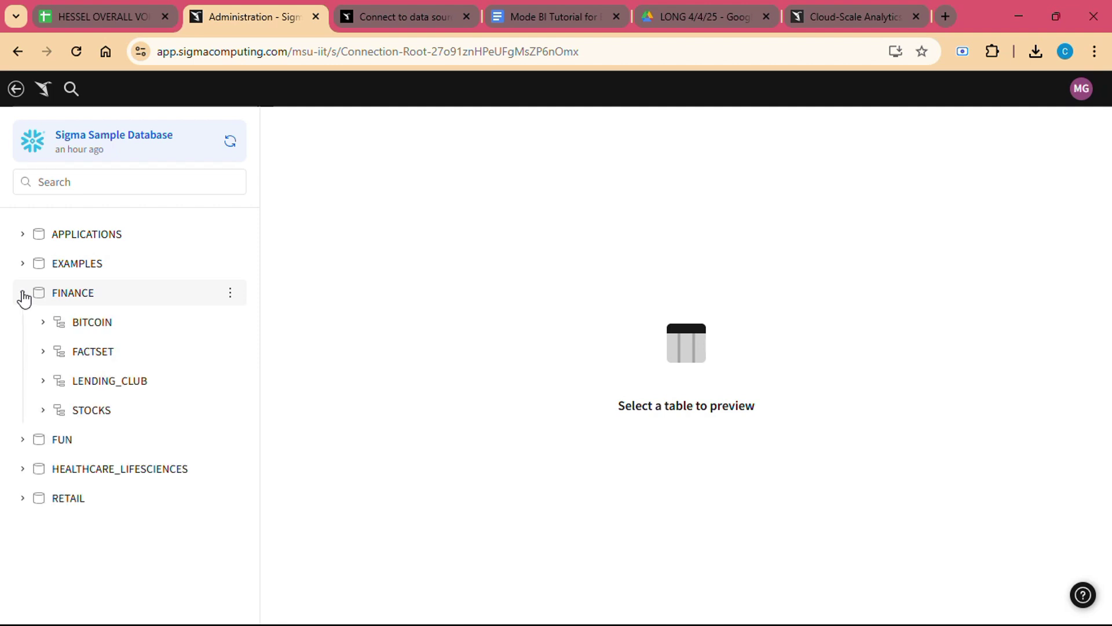
left_click(23, 264)
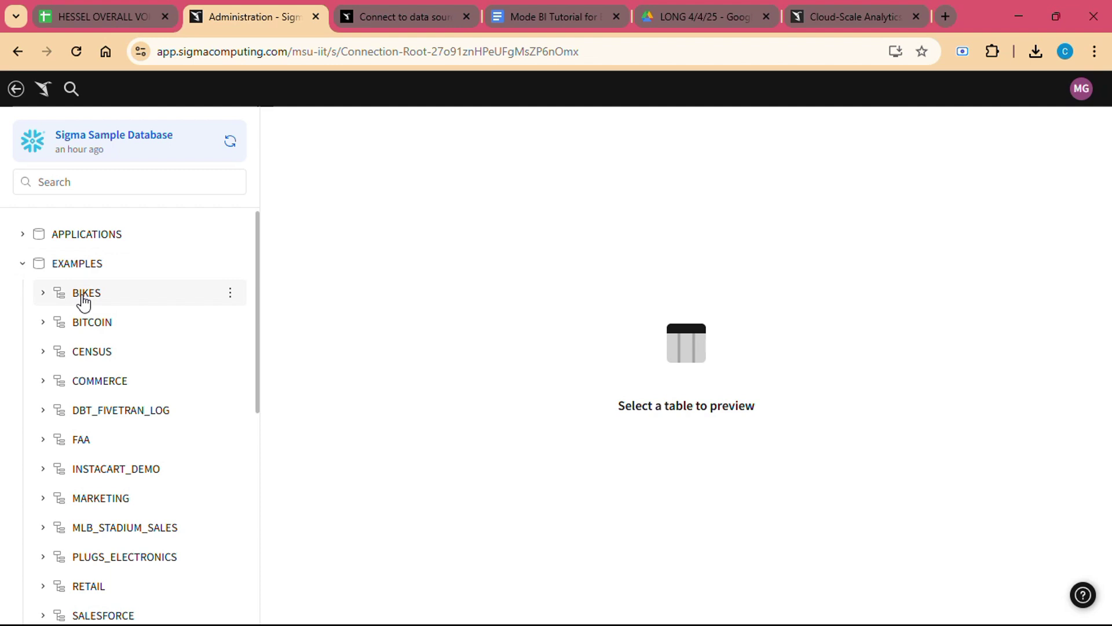
scroll(107, 475, "down", 2)
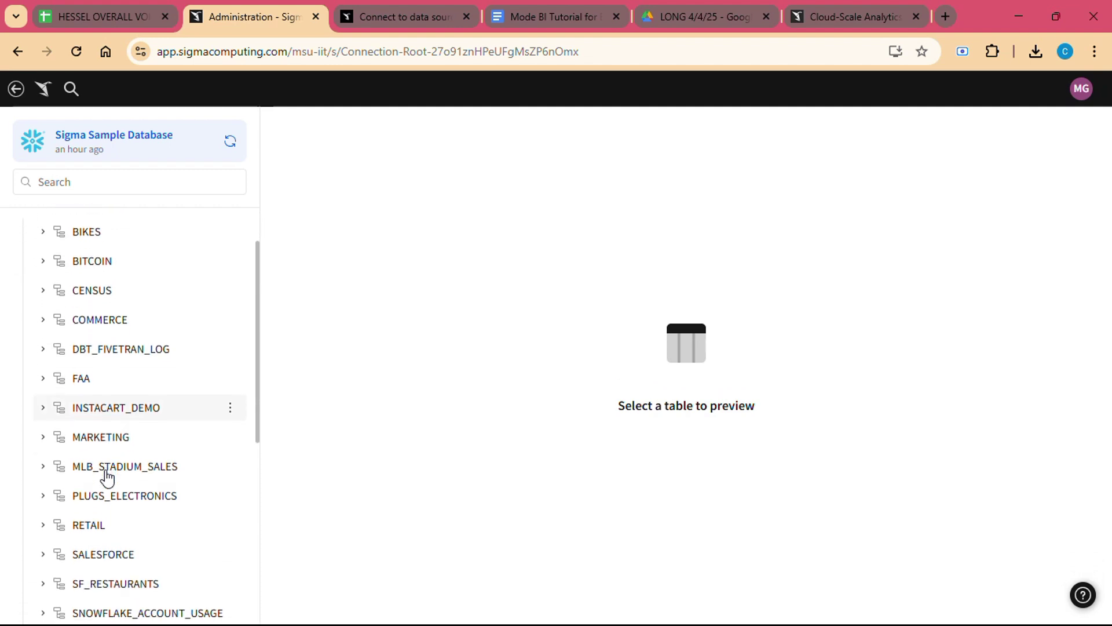
scroll(108, 476, "down", 2)
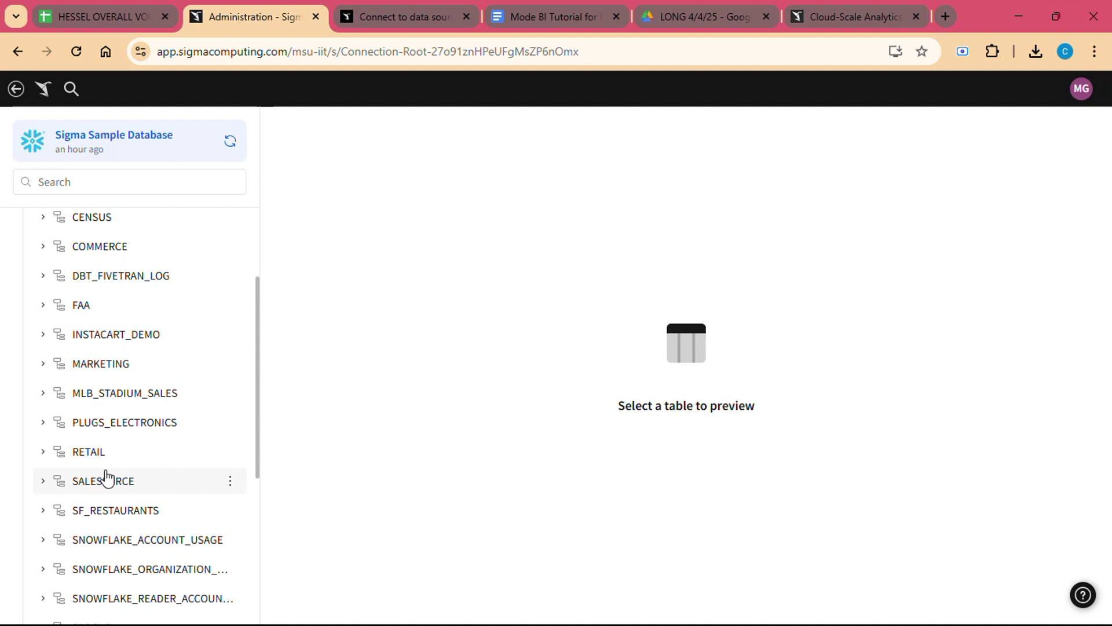
scroll(107, 477, "up", 2)
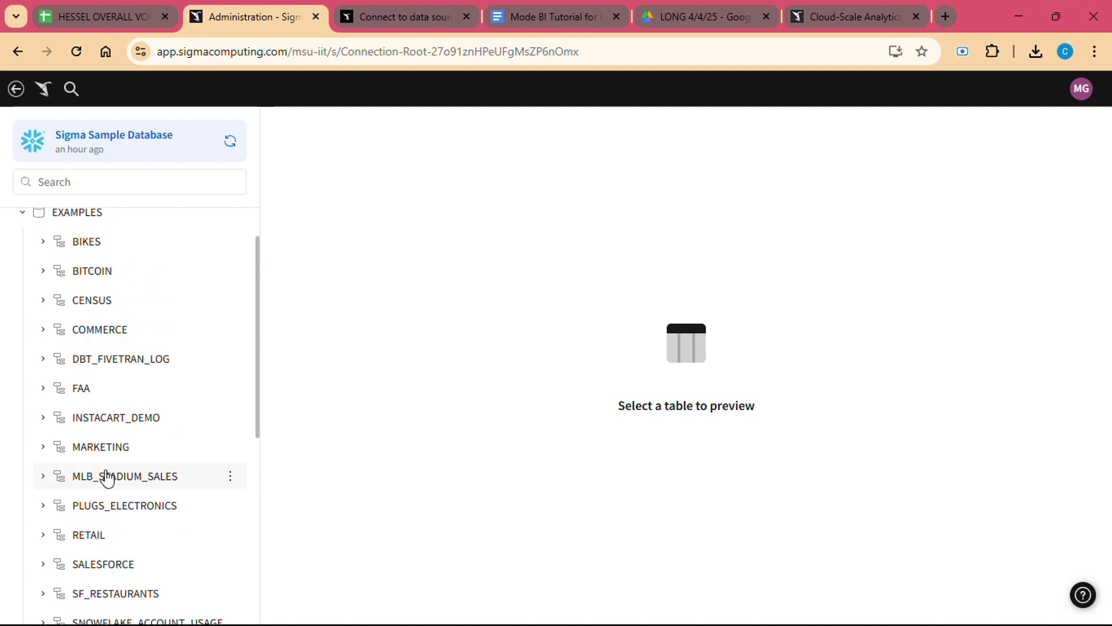
scroll(108, 476, "up", 1)
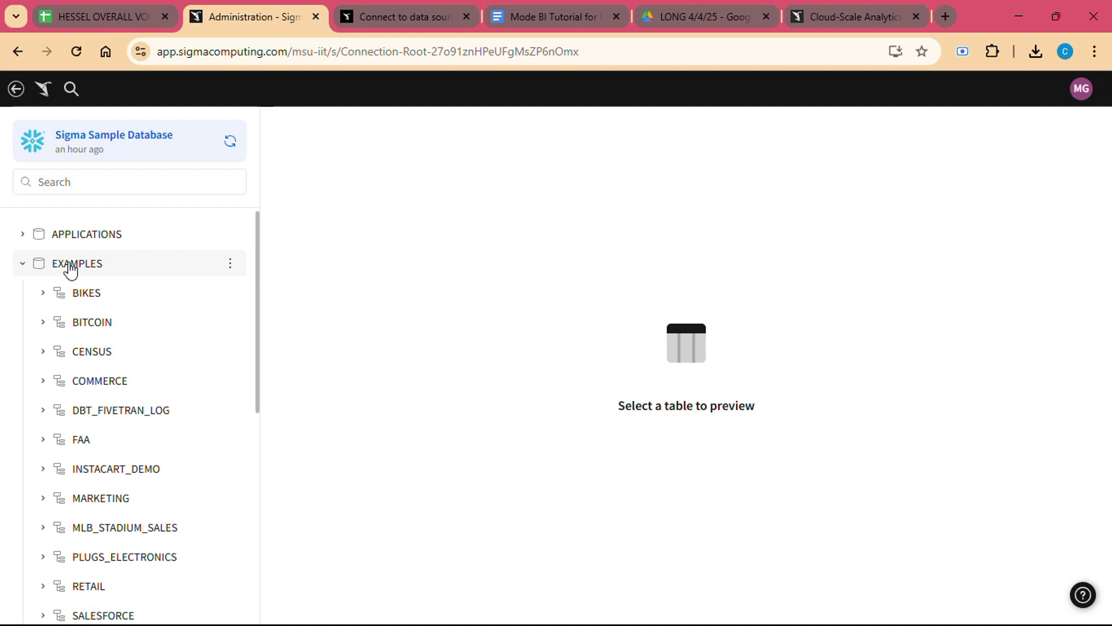
scroll(110, 373, "down", 3)
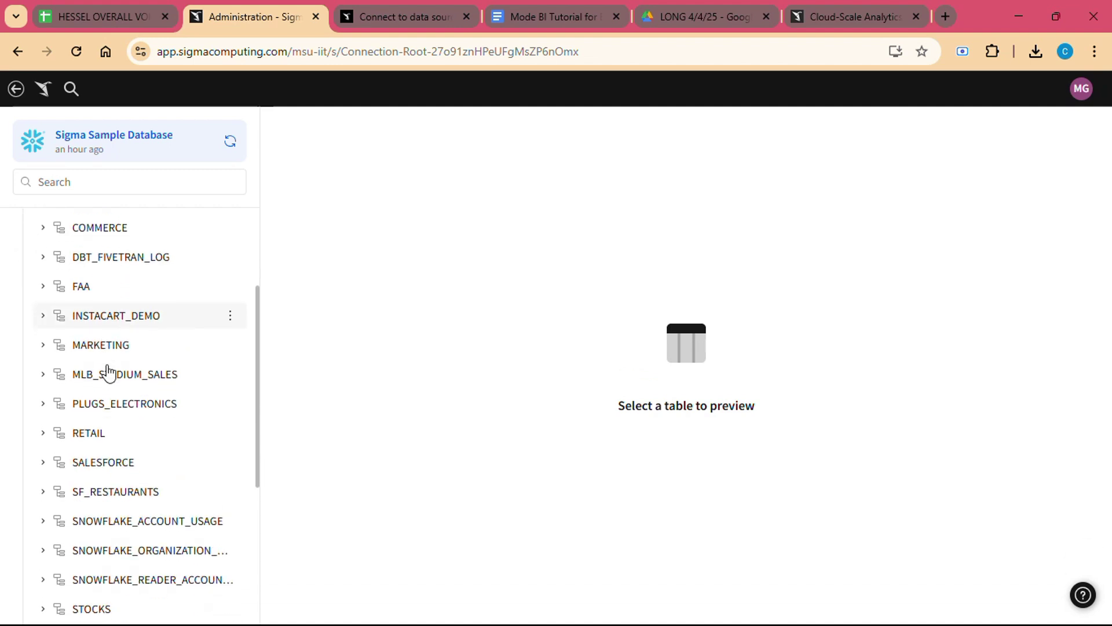
scroll(109, 372, "down", 1)
left_click(127, 436)
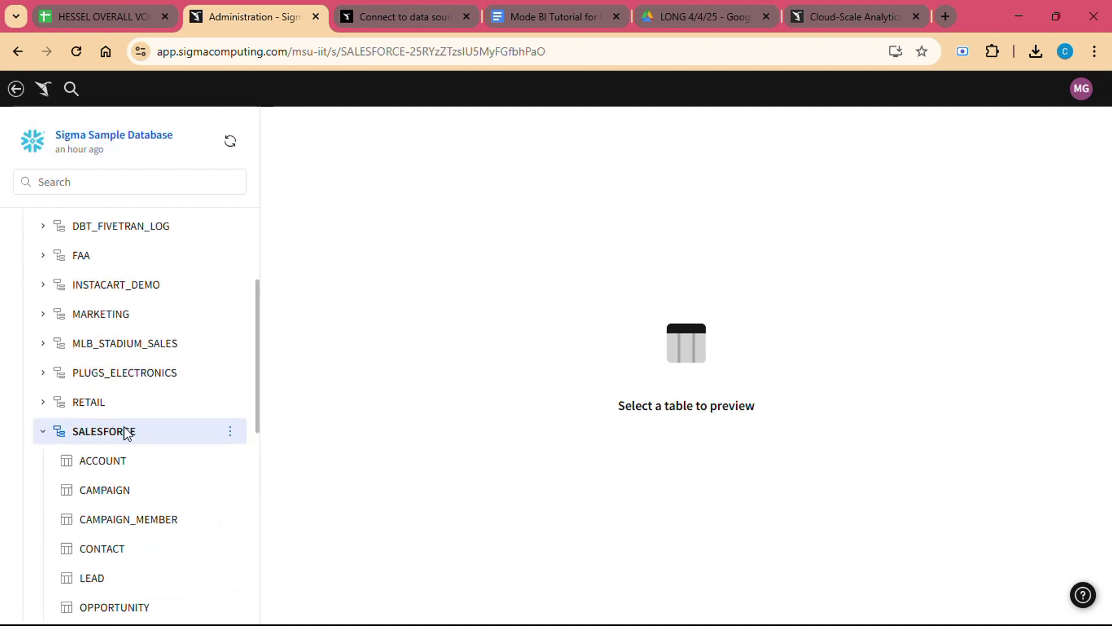
Preview the ACCOUNT table across its 46 columns, then show its Columns list
left_click(132, 462)
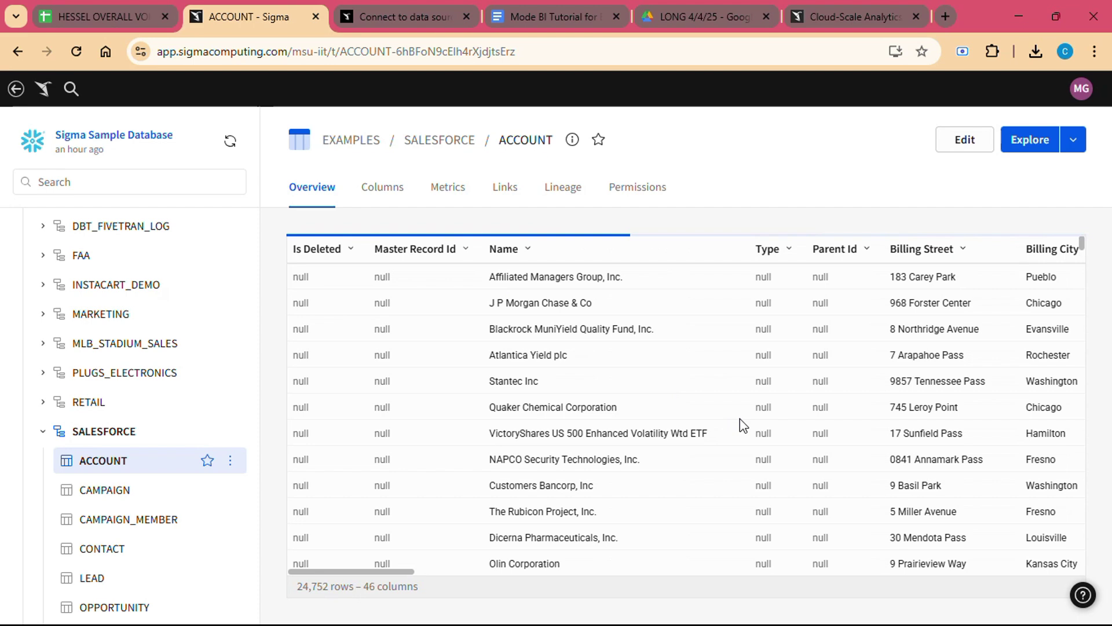
scroll(740, 419, "right", 5)
scroll(740, 418, "right", 8)
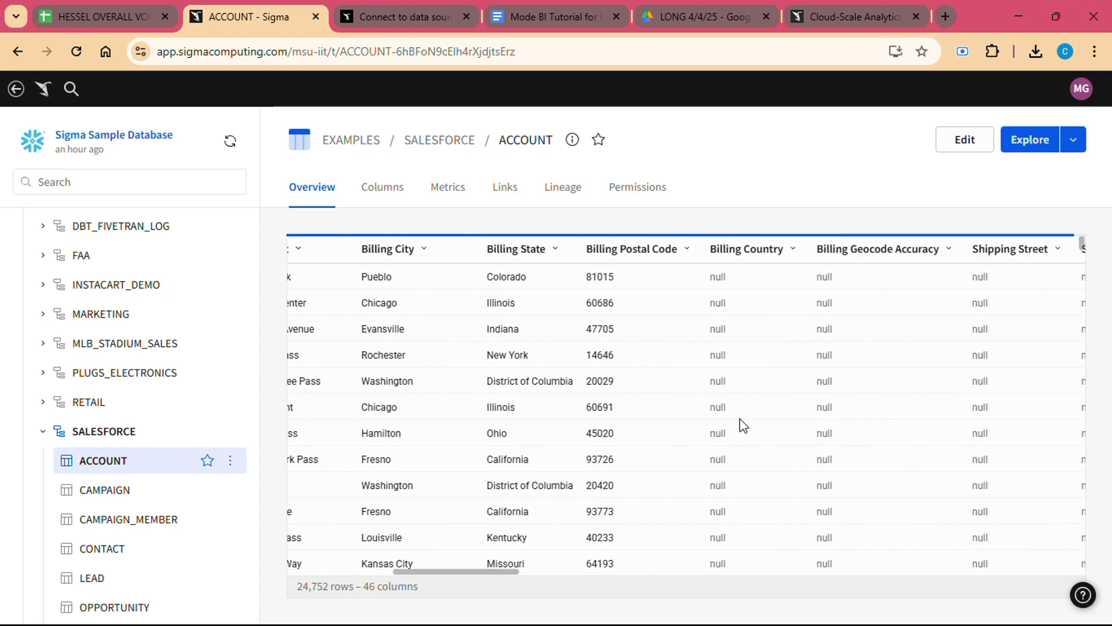
scroll(740, 418, "right", 8)
scroll(739, 418, "down", 1)
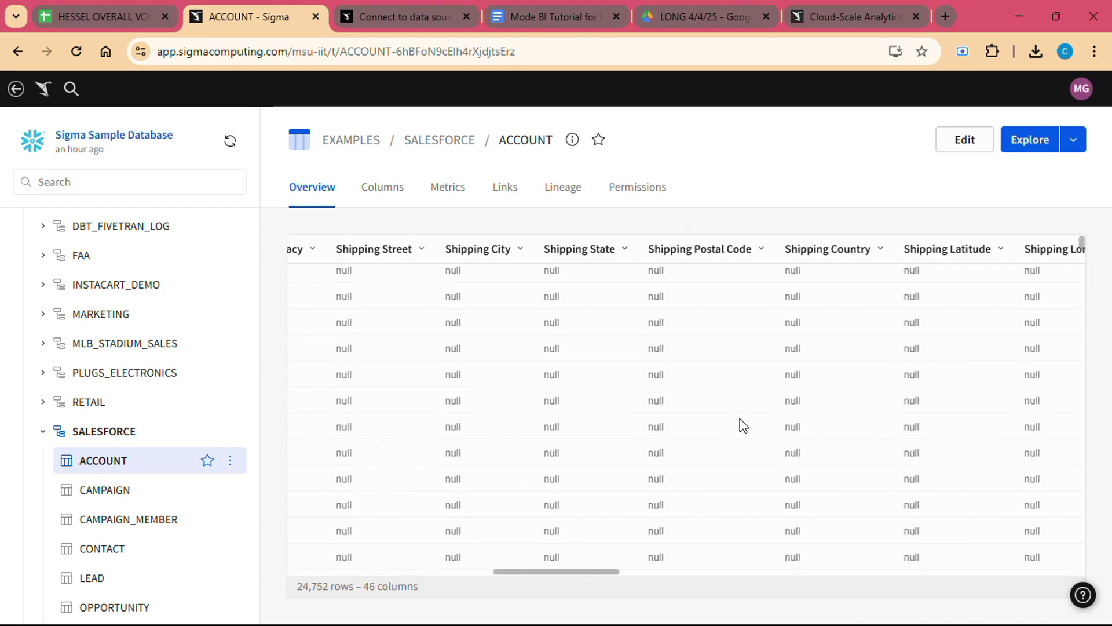
scroll(739, 419, "right", 1)
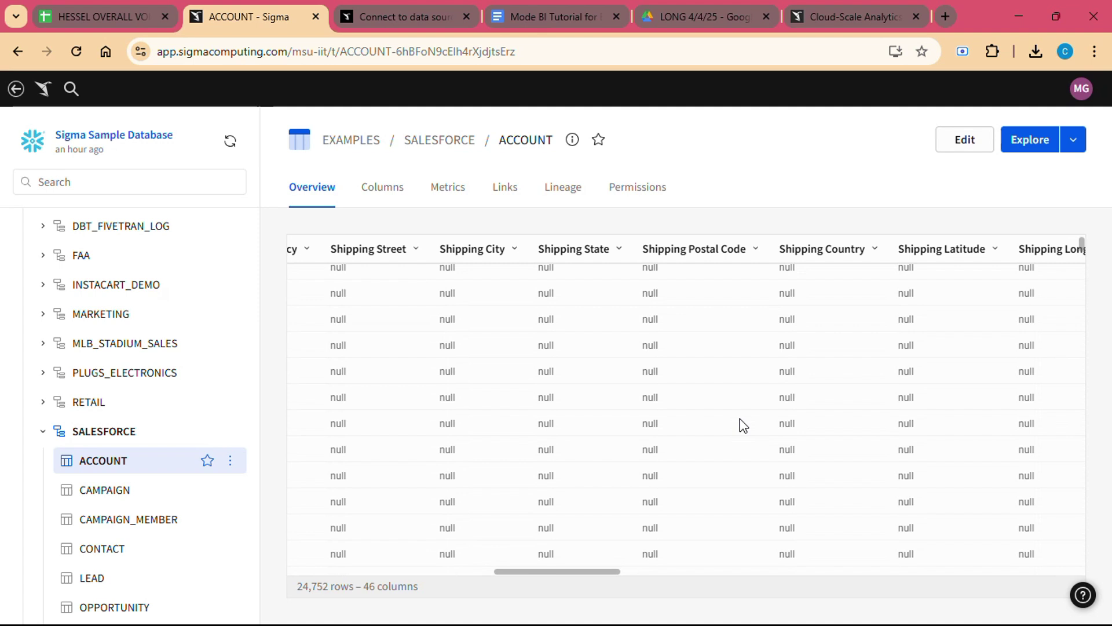
scroll(565, 337, "up", 1)
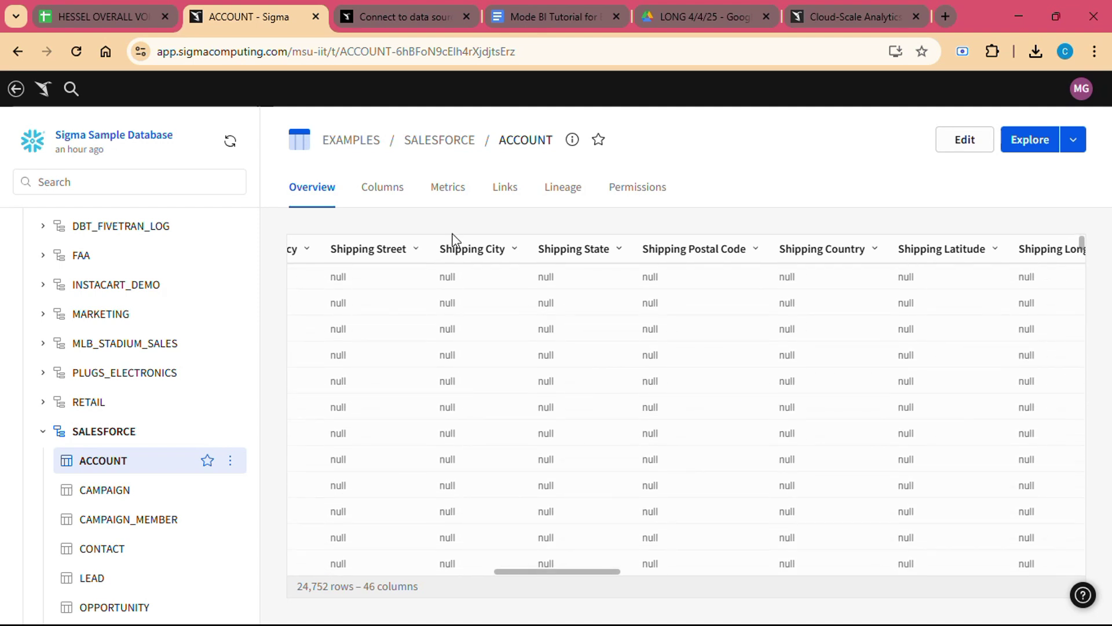
left_click(384, 189)
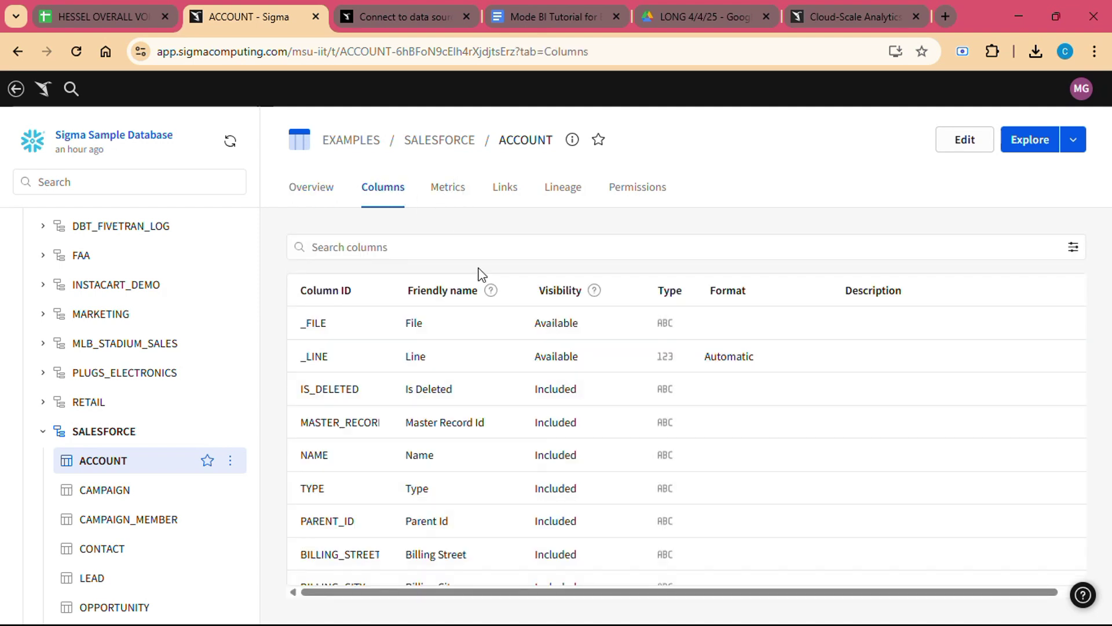
Switch between the ACCOUNT table's Metrics and Links tabs
scroll(488, 346, "down", 1)
scroll(489, 347, "down", 1)
left_click(443, 189)
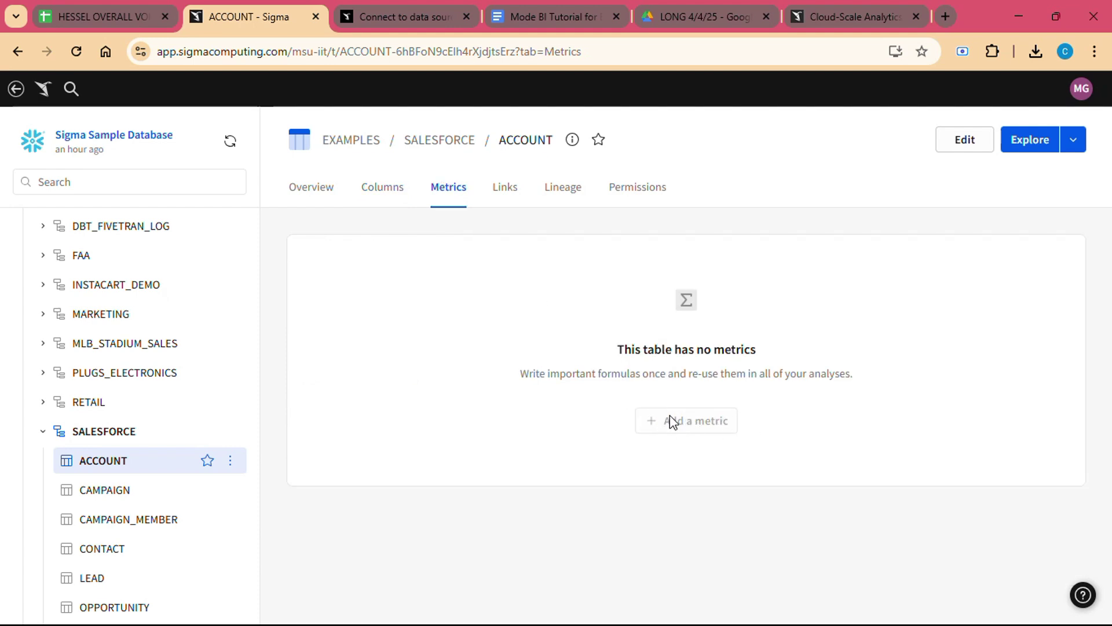
left_click(505, 188)
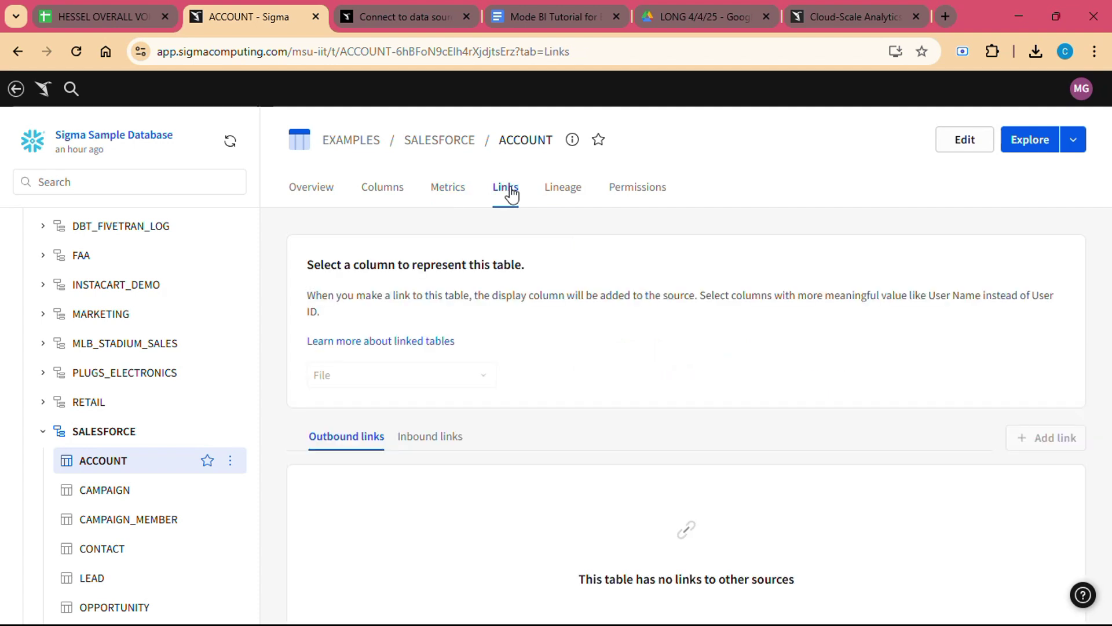
left_click(449, 188)
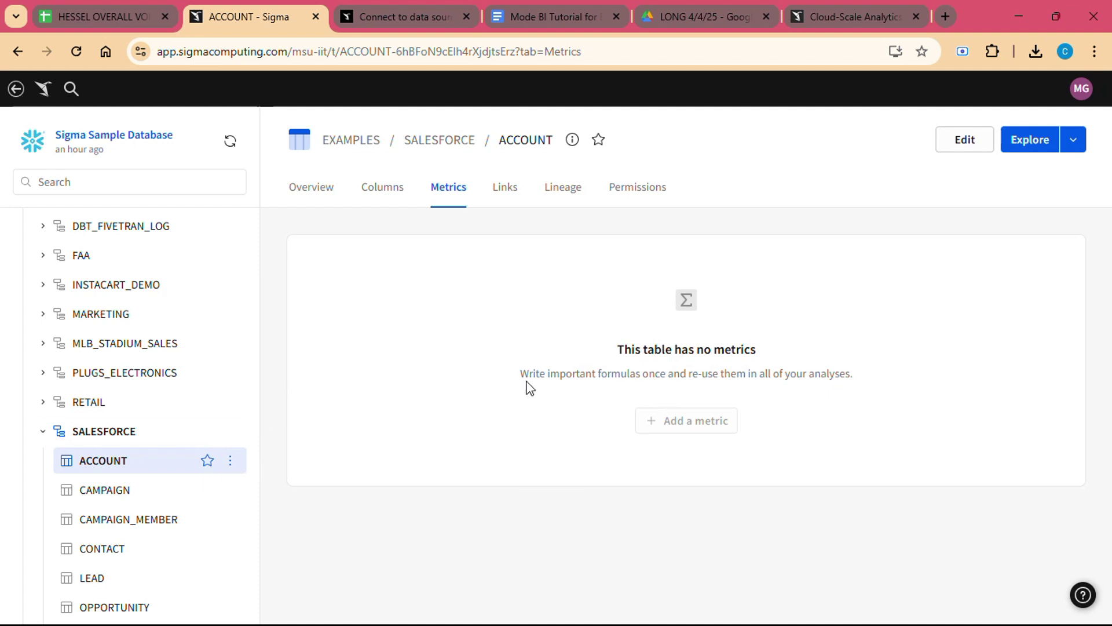
left_click(512, 207)
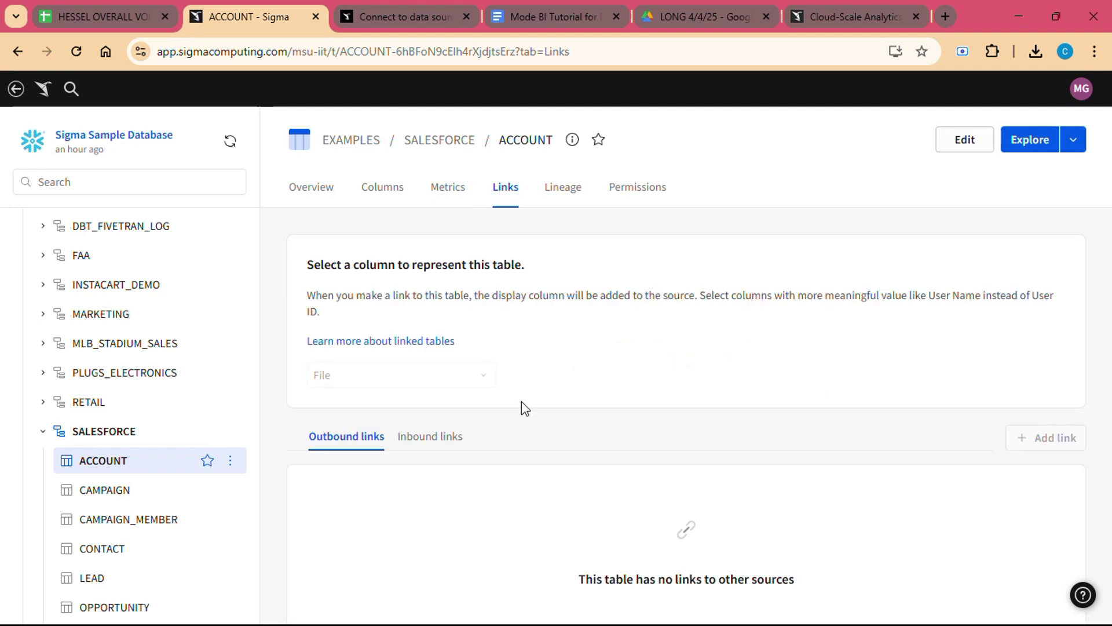
Check the table's Lineage and Columns, then return to its Overview data preview
left_click(566, 204)
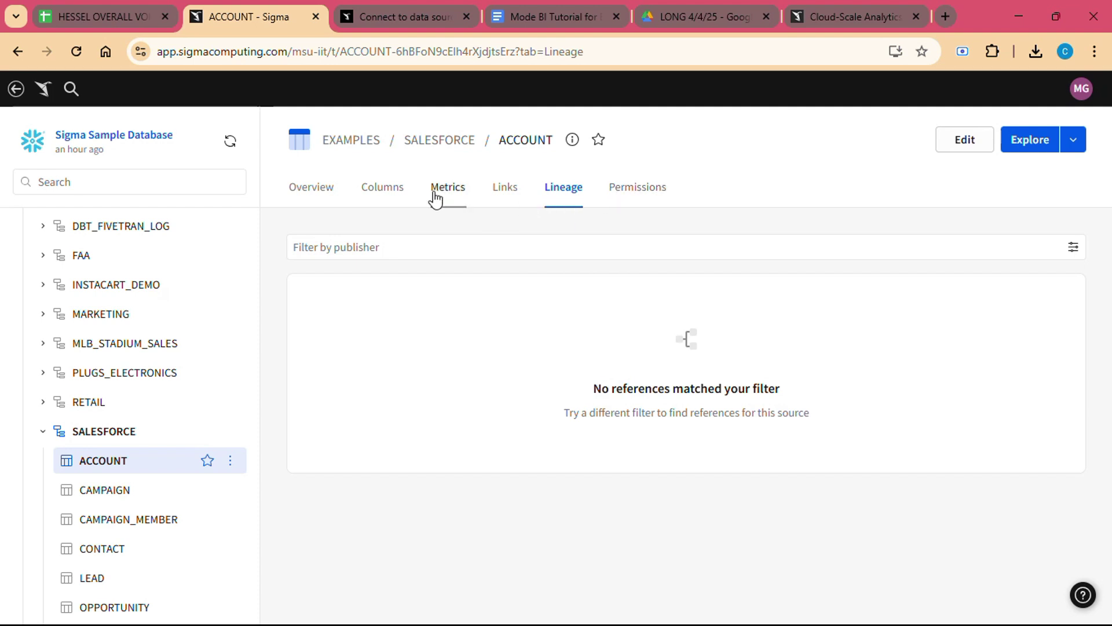
left_click(379, 197)
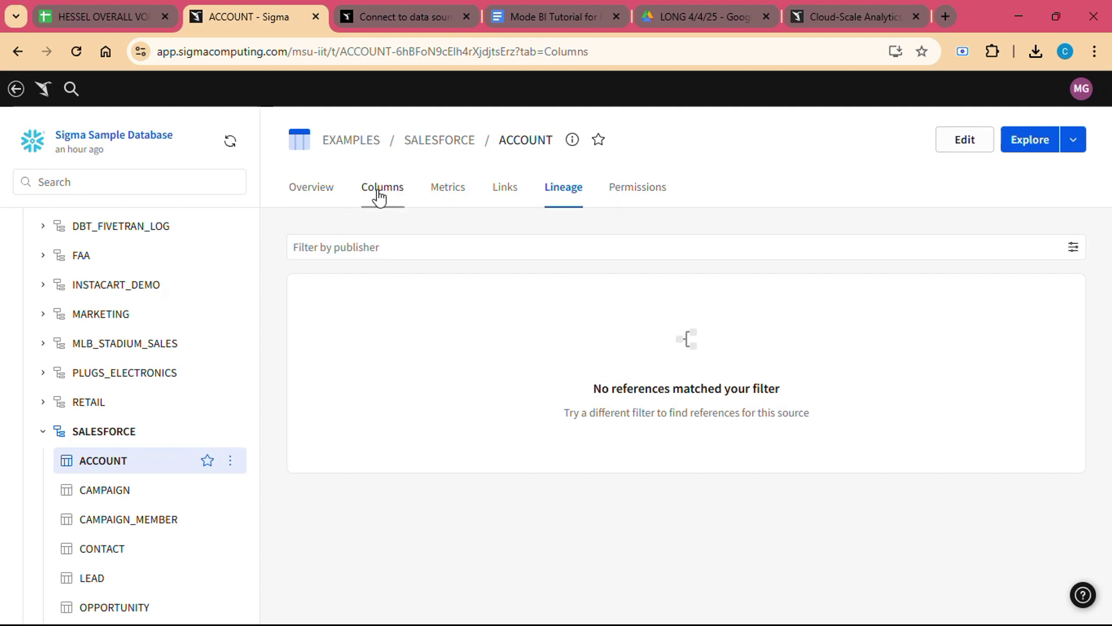
left_click(333, 194)
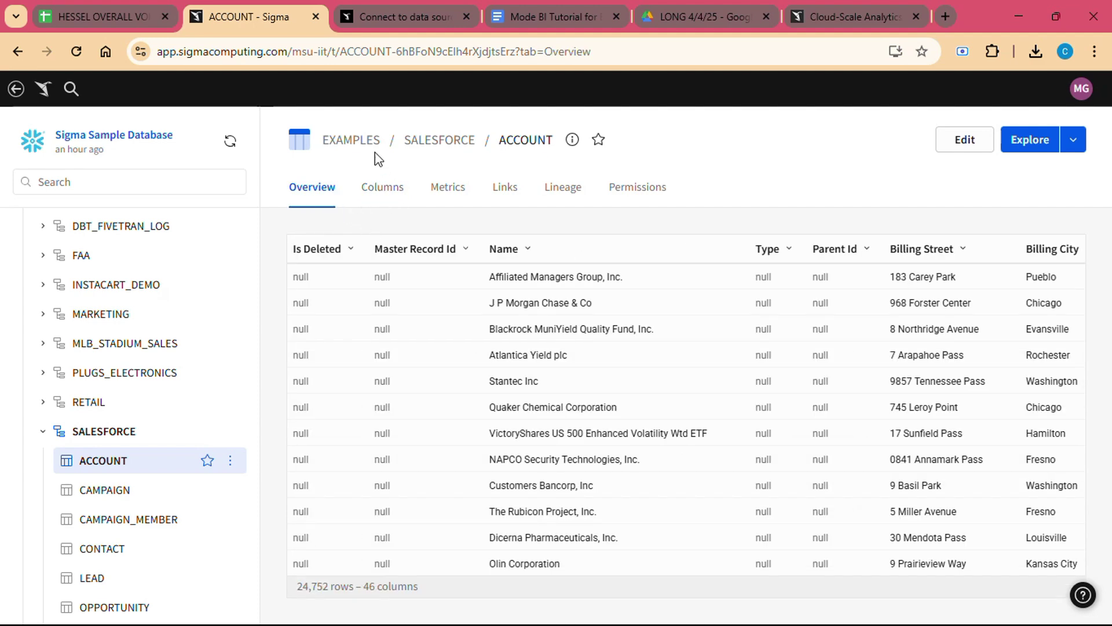
Browse from EXAMPLES through MARKETING and SALESFORCE to the ACCOUNT table's overview
left_click(349, 142)
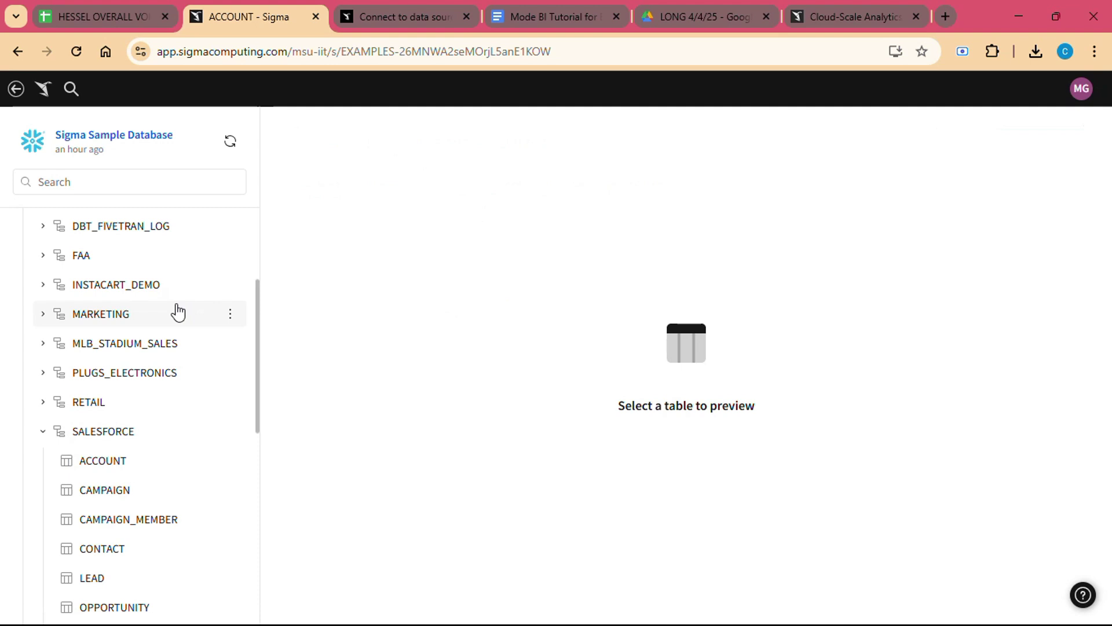
left_click(115, 322)
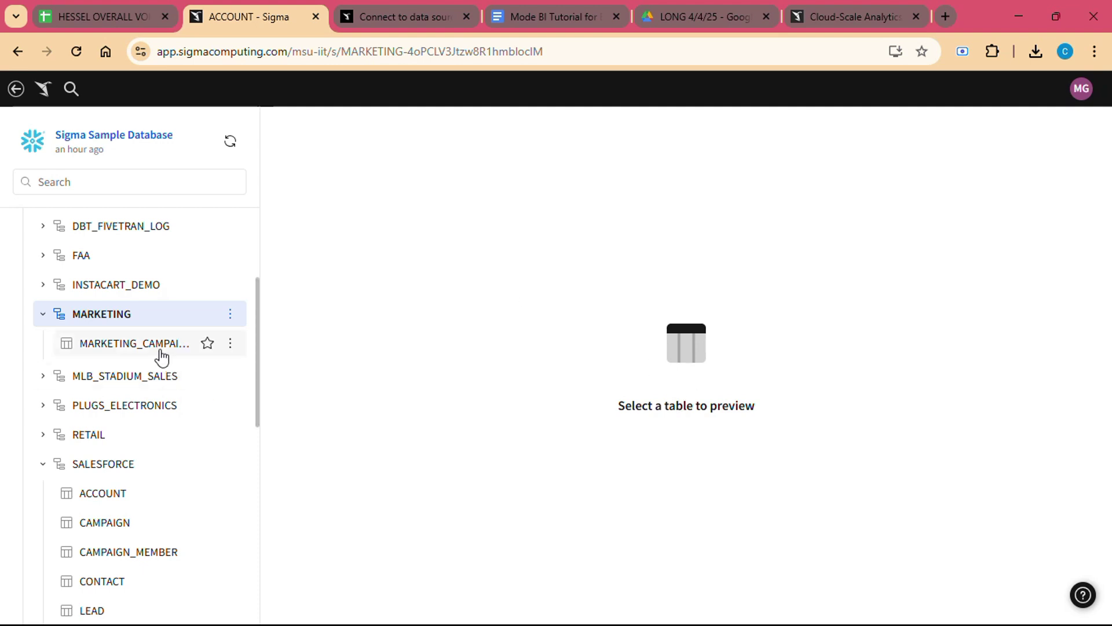
left_click(138, 474)
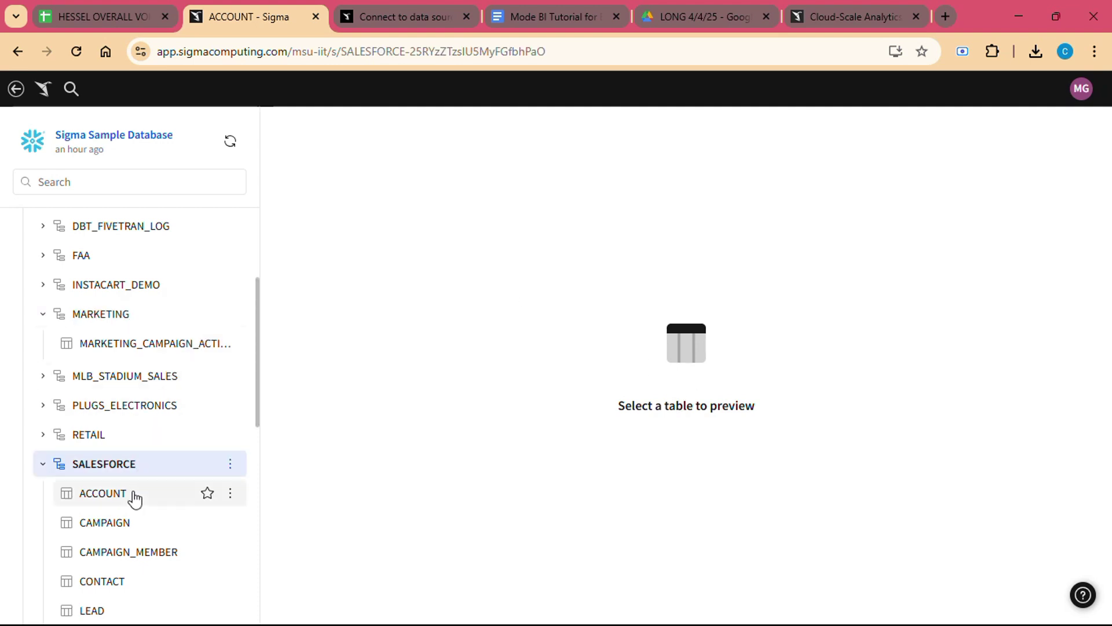
left_click(132, 494)
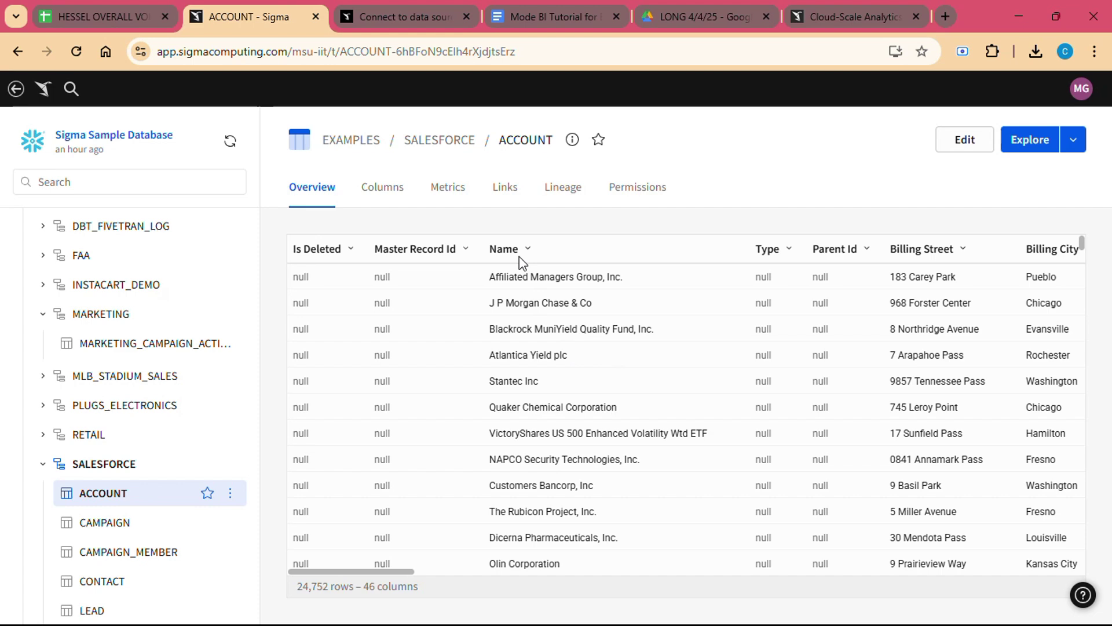
Look over ACCOUNT's Columns and data preview, then view its Permissions list
left_click(387, 188)
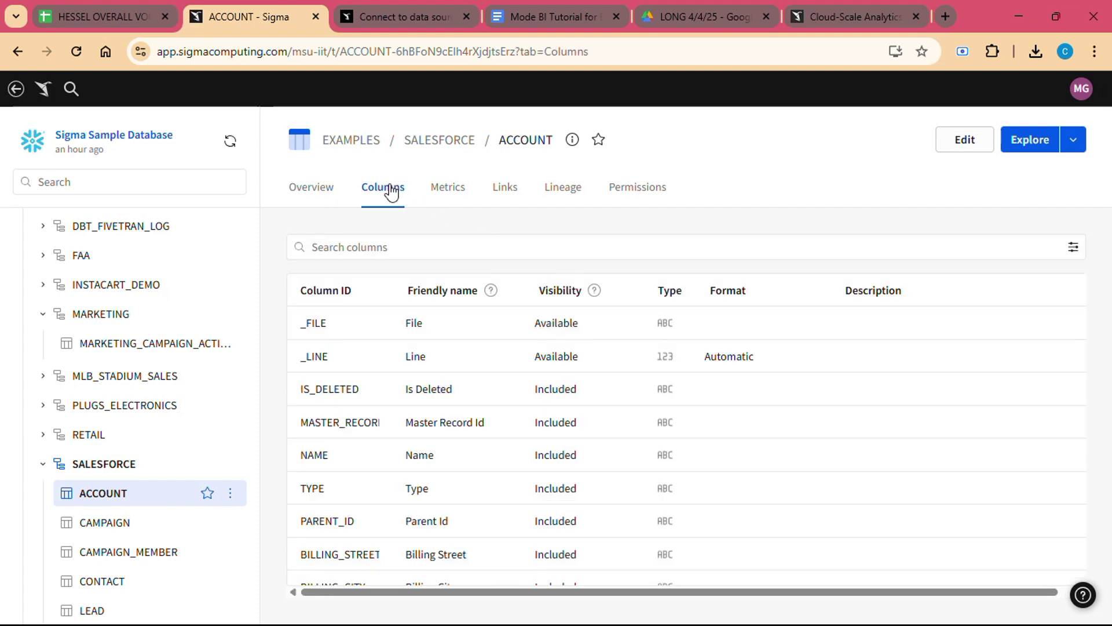
left_click(325, 188)
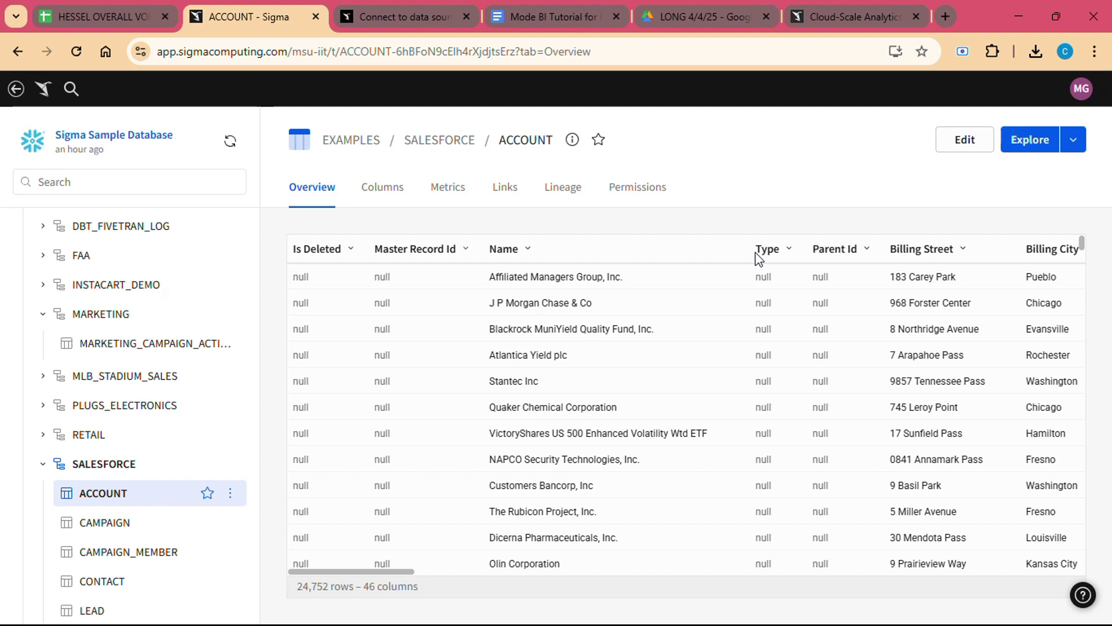
left_click(635, 193)
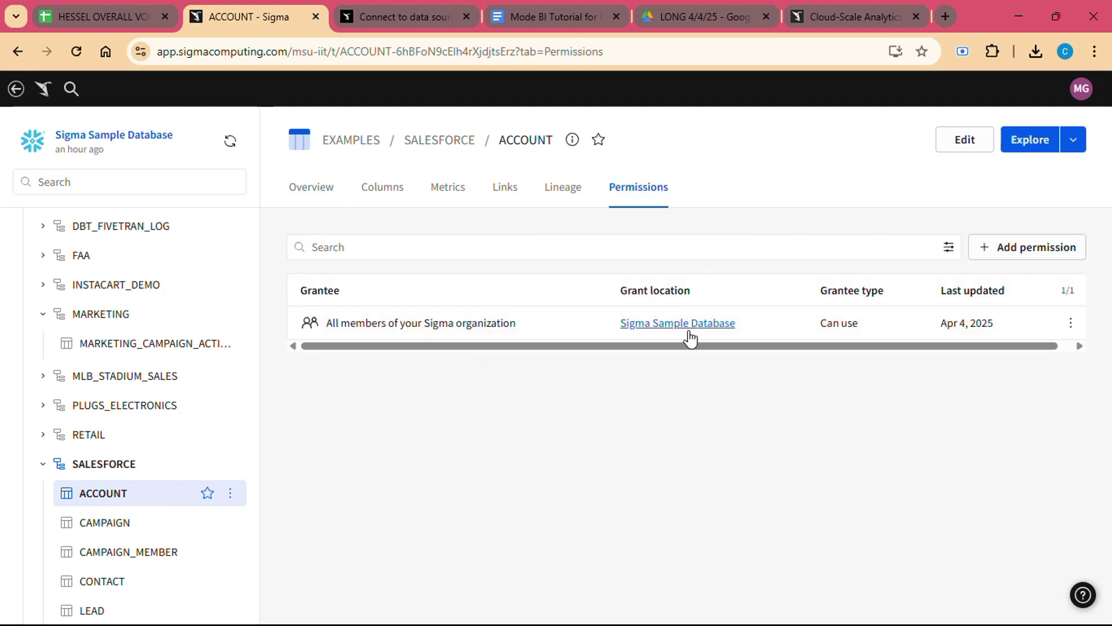
Cancel a new ACCOUNT permission grant without changes and return to the Sigma home page
left_click(1031, 256)
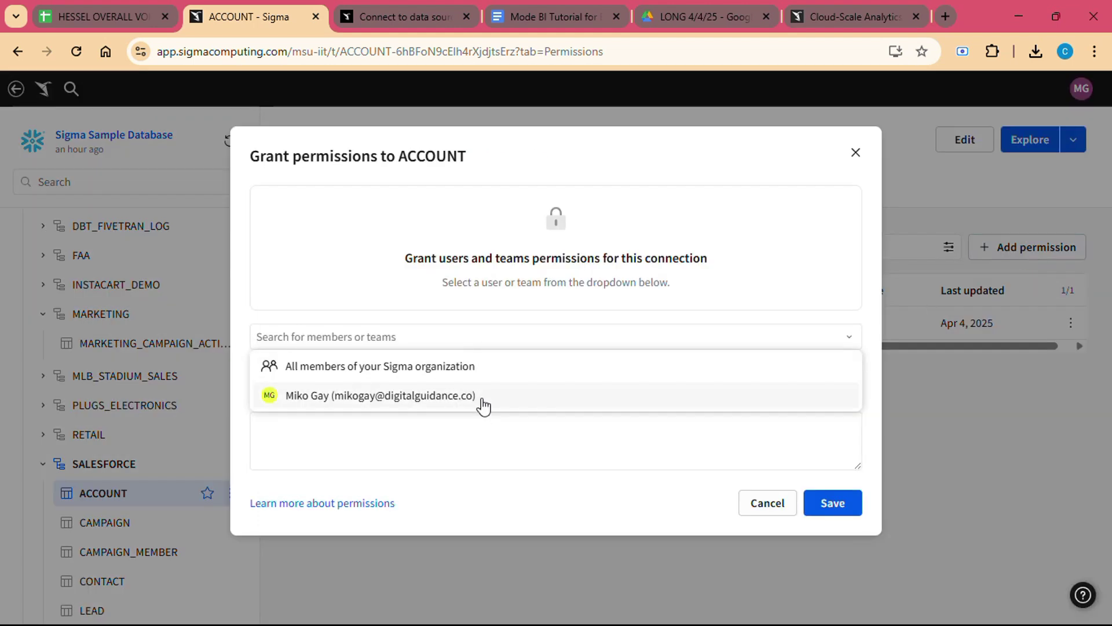
left_click(847, 499)
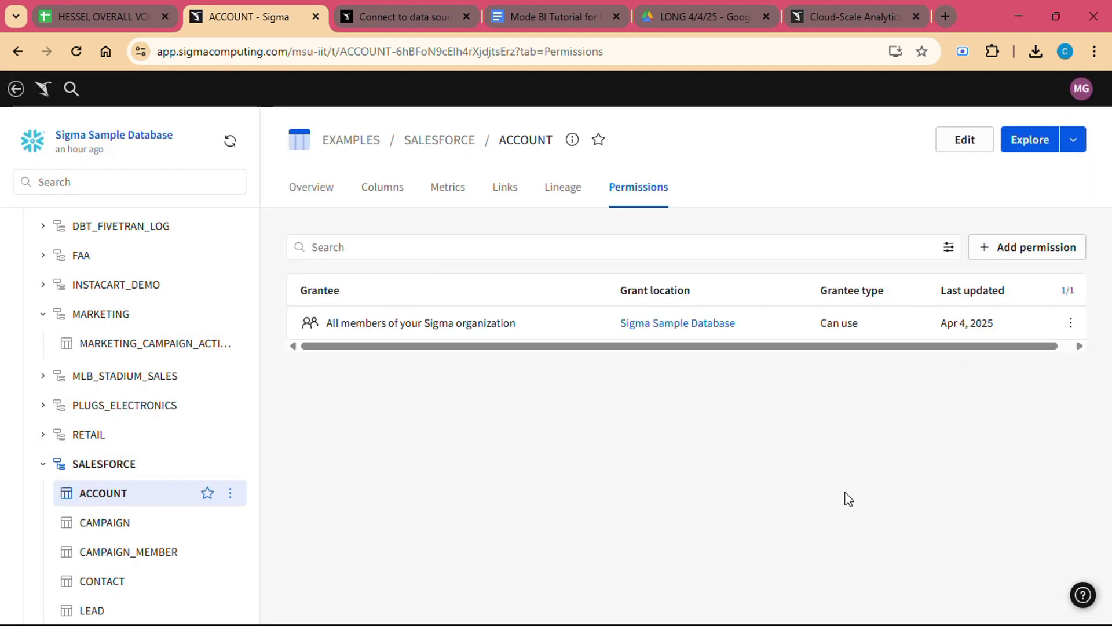
scroll(163, 249, "up", 3)
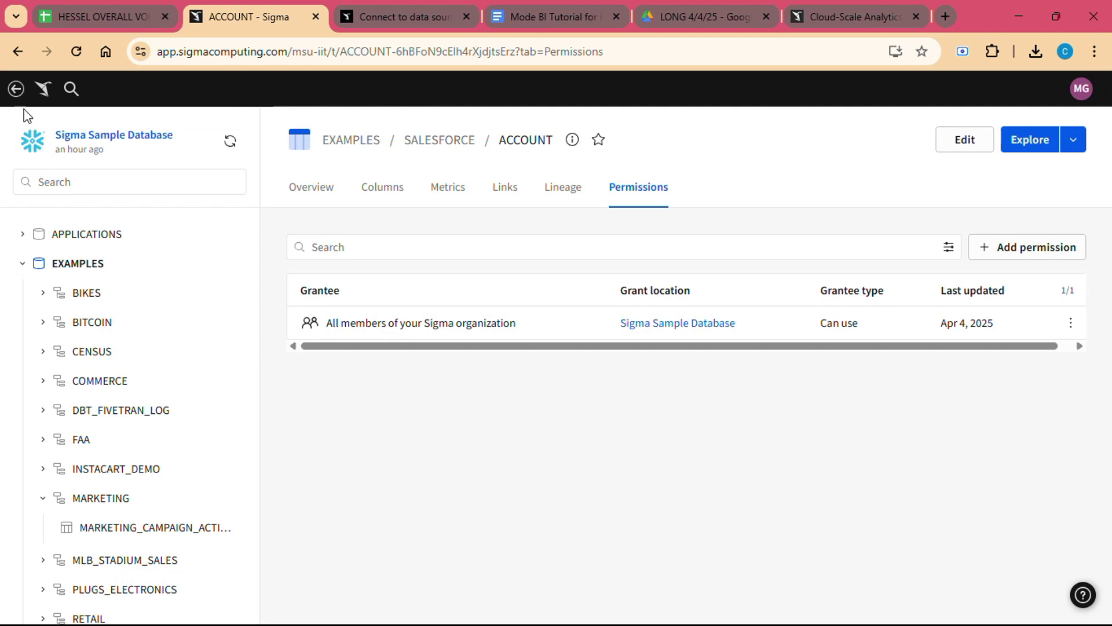
left_click(15, 90)
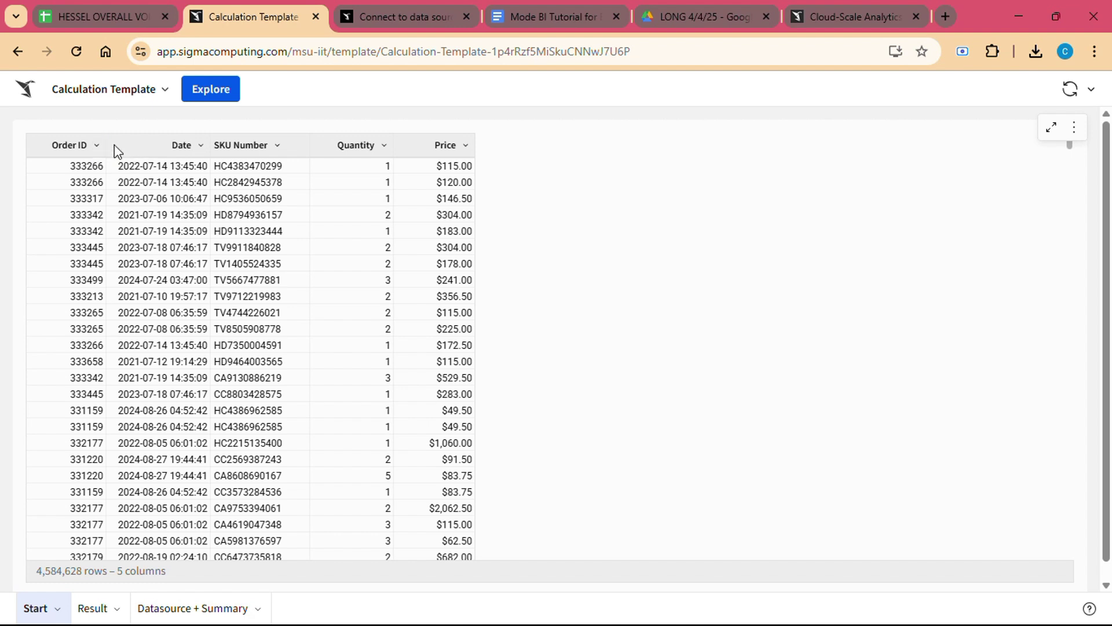
Check the order table's Export and Refresh data options, then go back to the home page
left_click(275, 279)
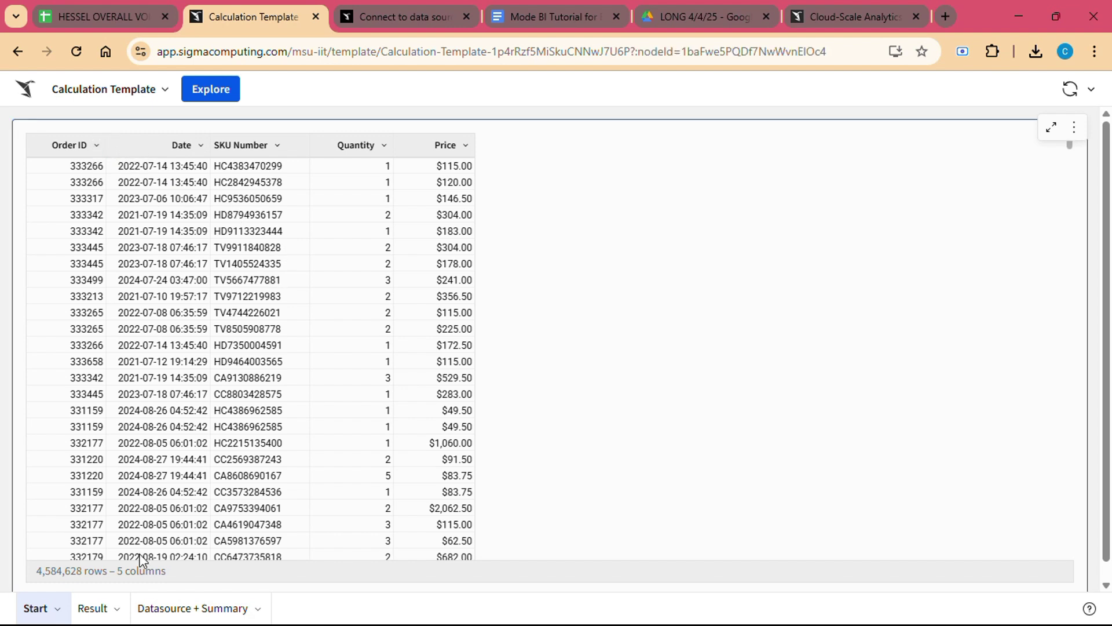
left_click(1075, 128)
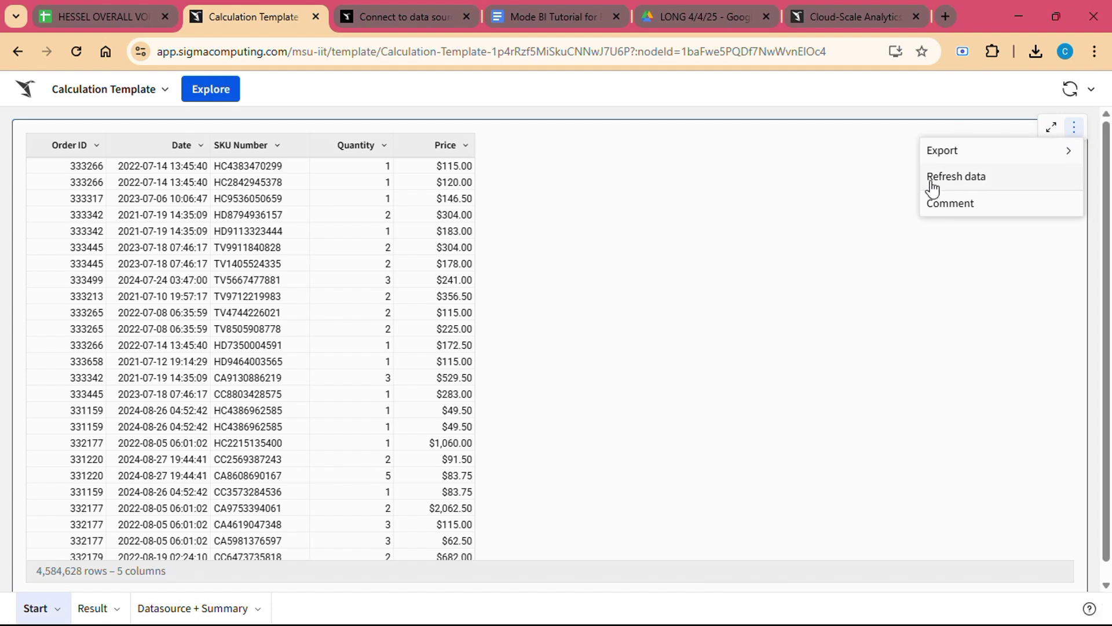
mouse_move(947, 154)
left_click(18, 55)
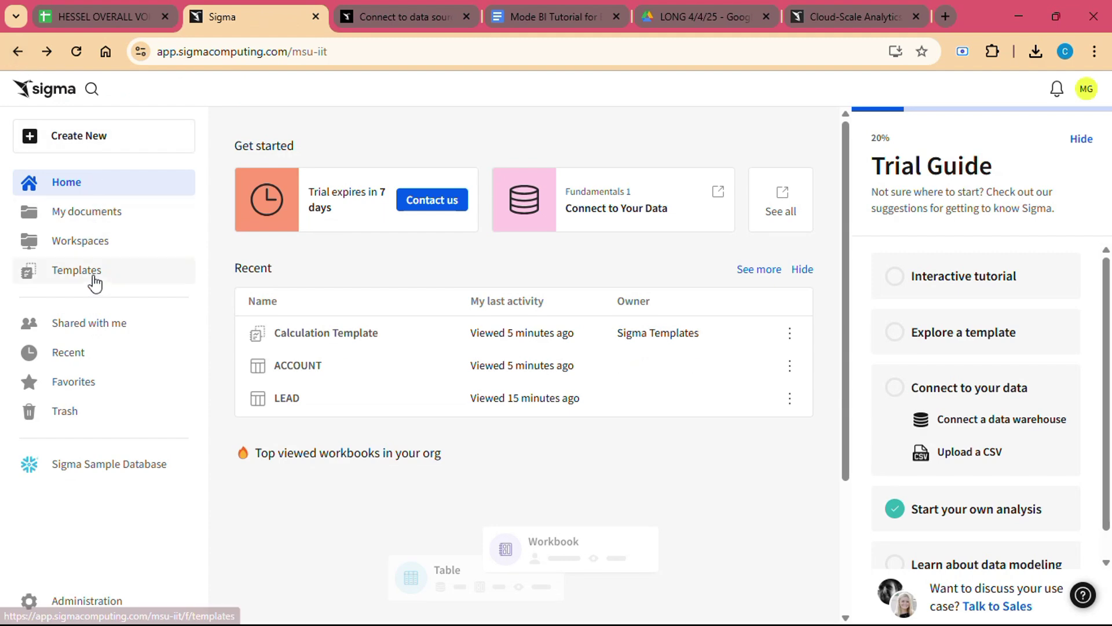
Launch an exploration from Calculation Template in the Templates list
left_click(91, 277)
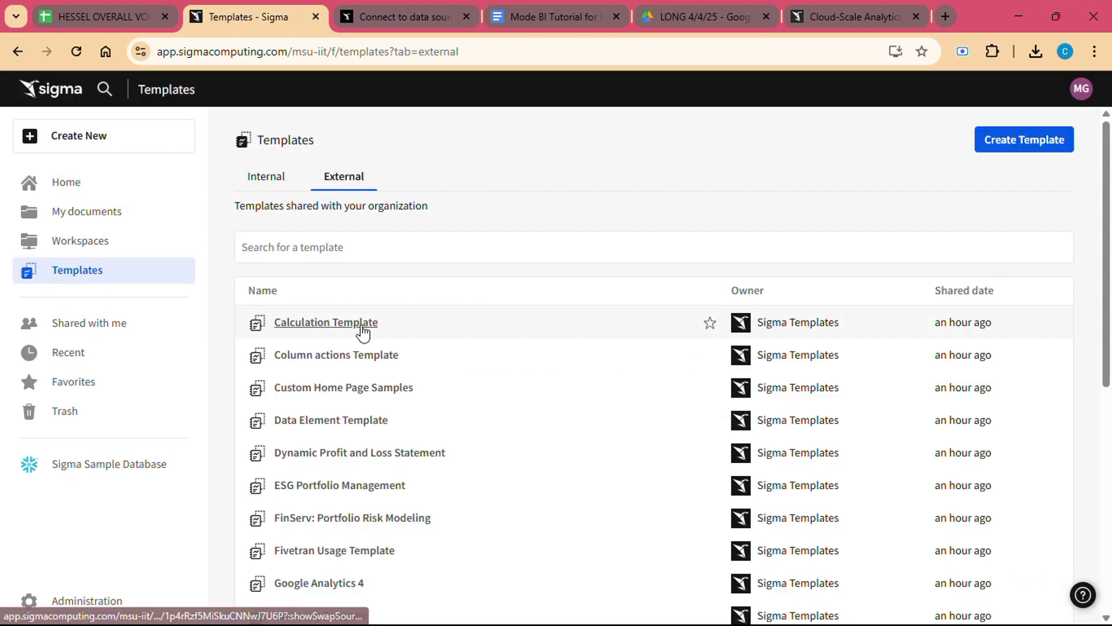
left_click(361, 327)
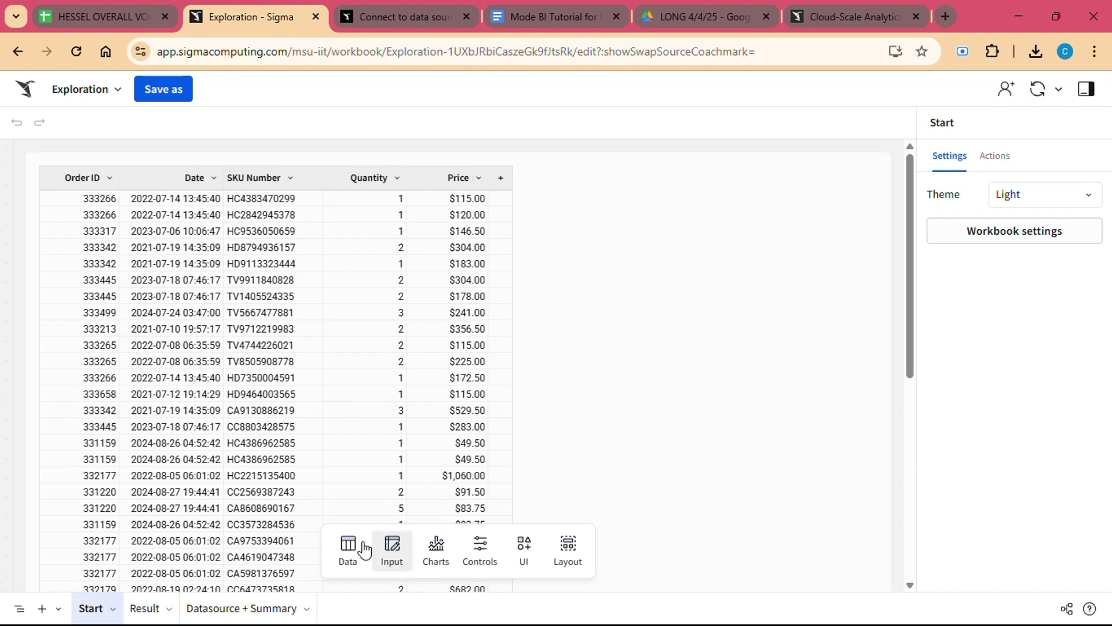
Select the Order ID, Date and SKU Number cells, browse Charts and Input options, then bring up Share
mouse_move(91, 204)
left_mouse_down()
mouse_move(301, 275)
mouse_move(324, 585)
mouse_move(373, 594)
left_mouse_up()
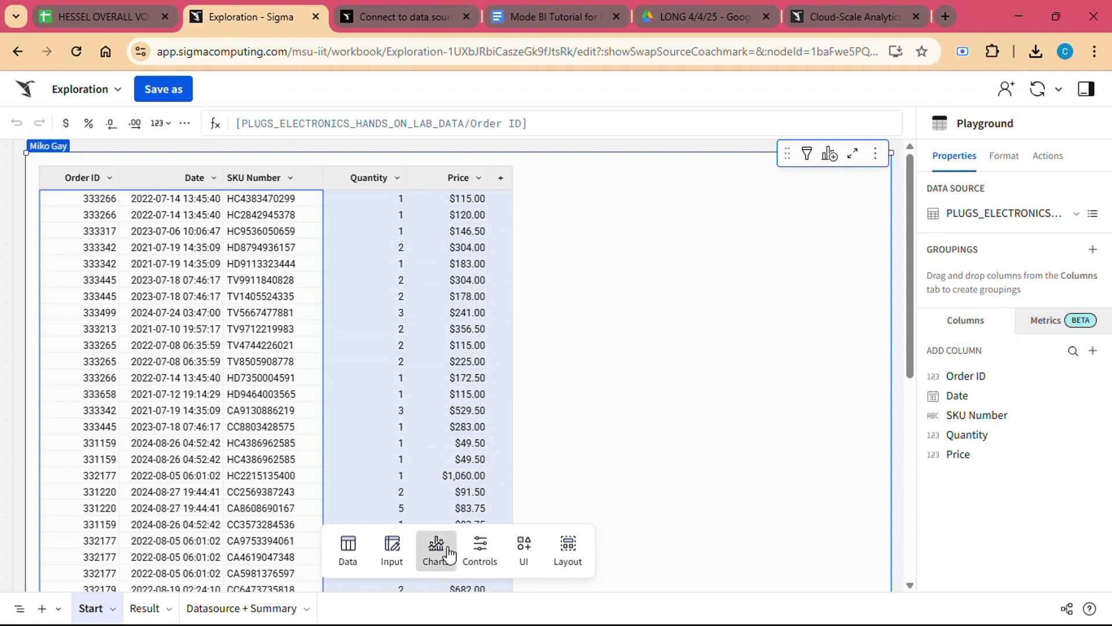
left_click(436, 547)
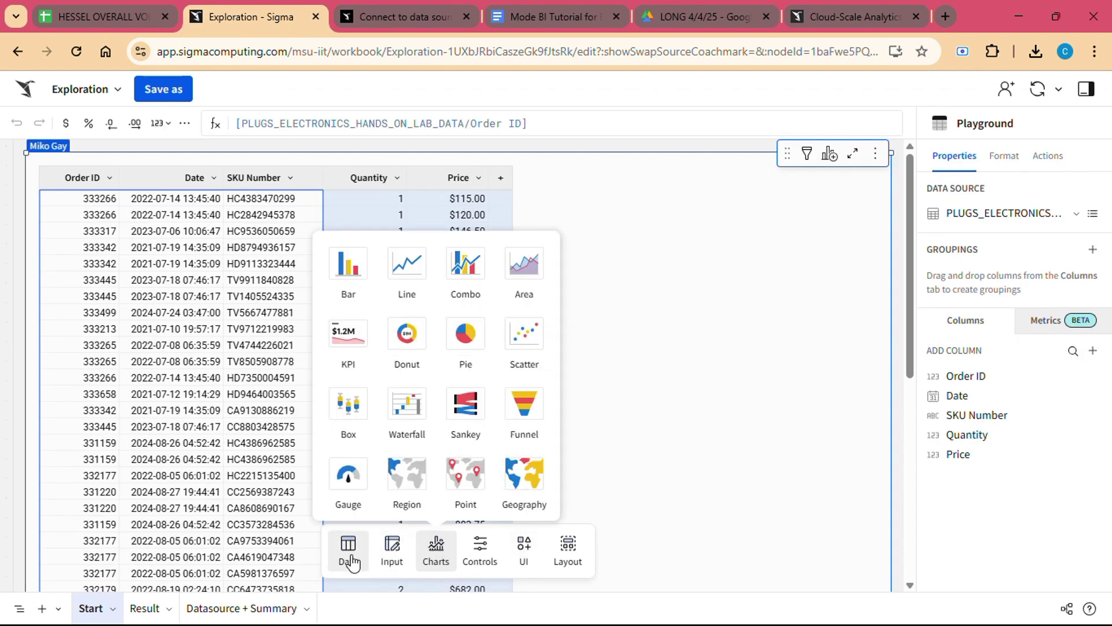
left_click(384, 561)
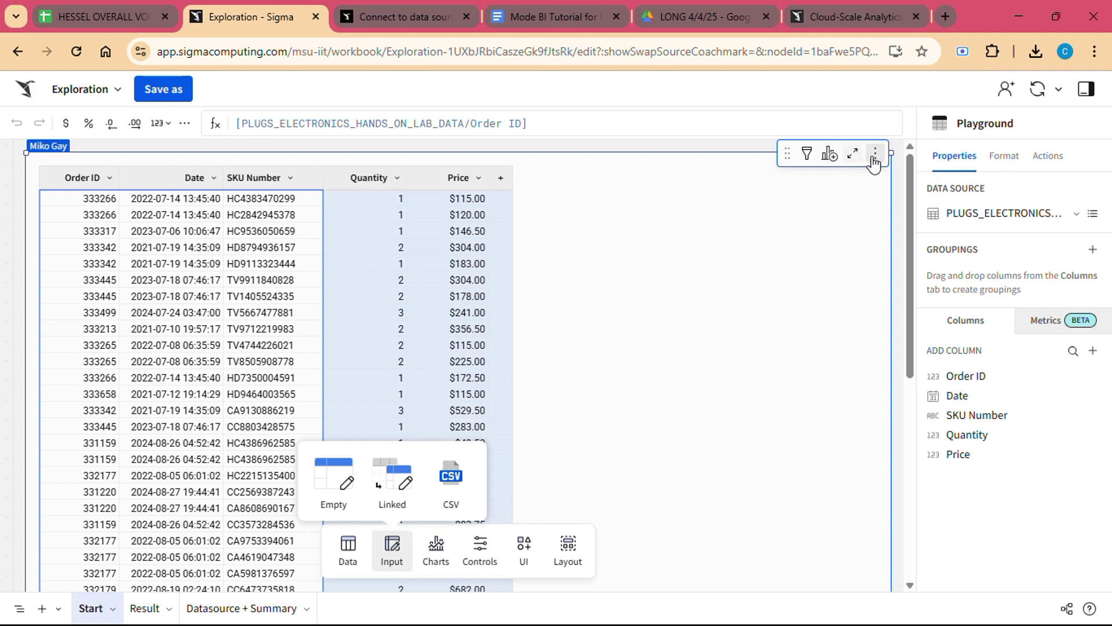
left_click(1006, 88)
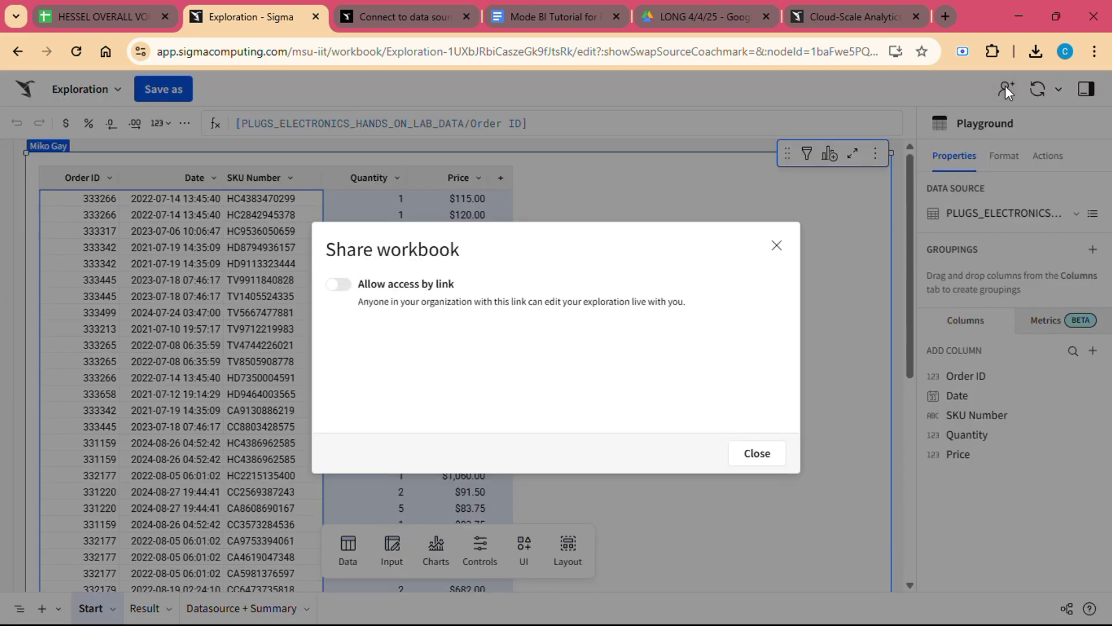
Turn on 'Allow access by link' for the exploration and close the Share workbook dialog
left_click(340, 285)
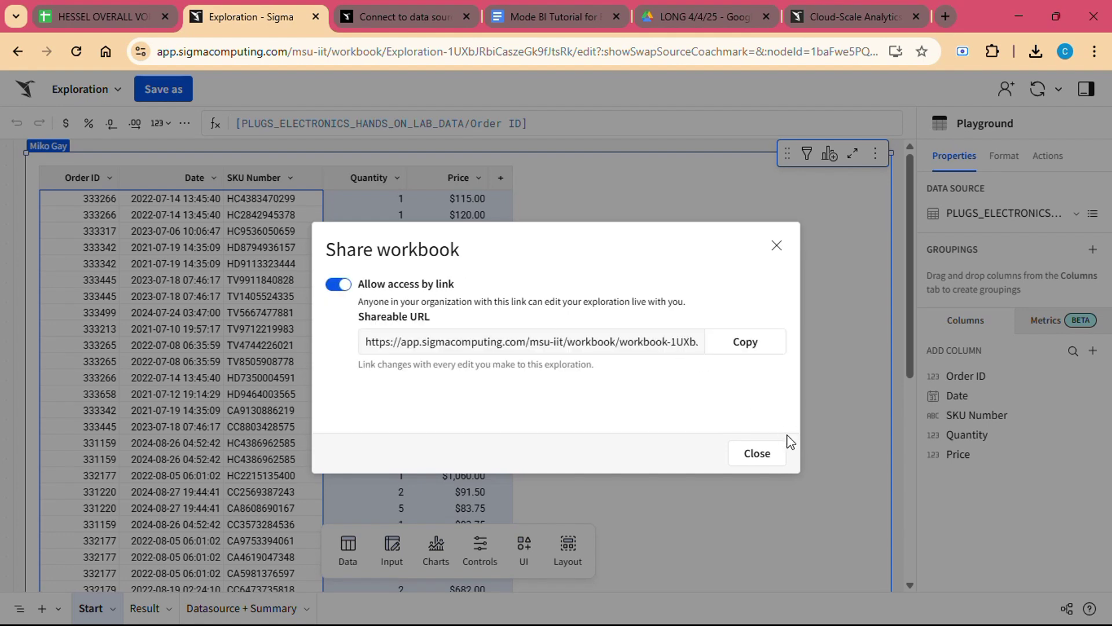
left_click(757, 456)
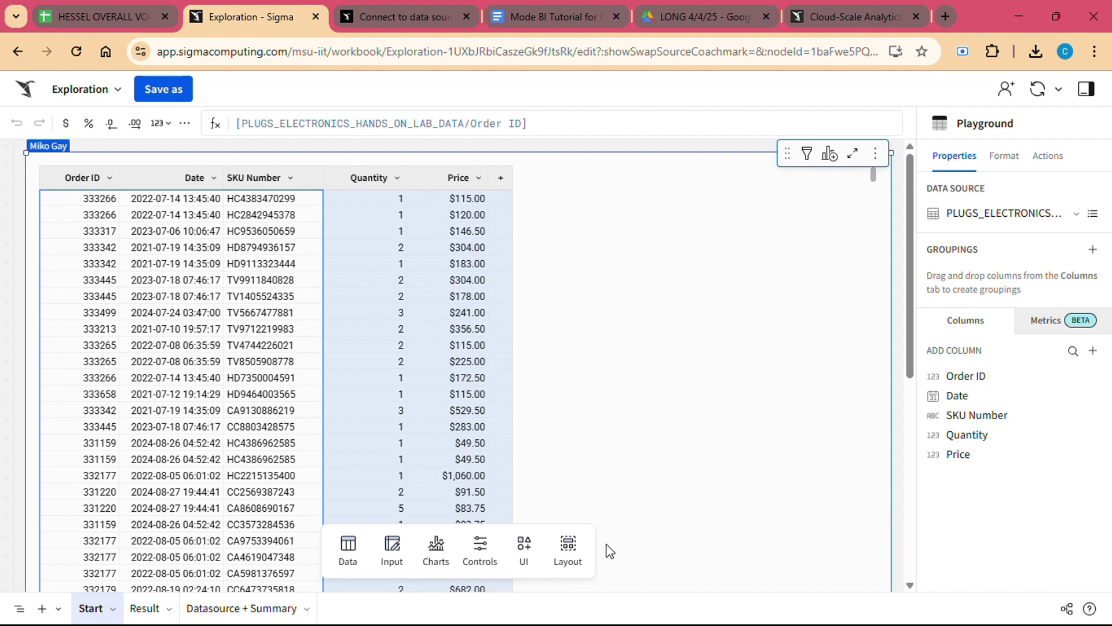
left_click(330, 124)
left_click_drag(520, 123, 238, 115)
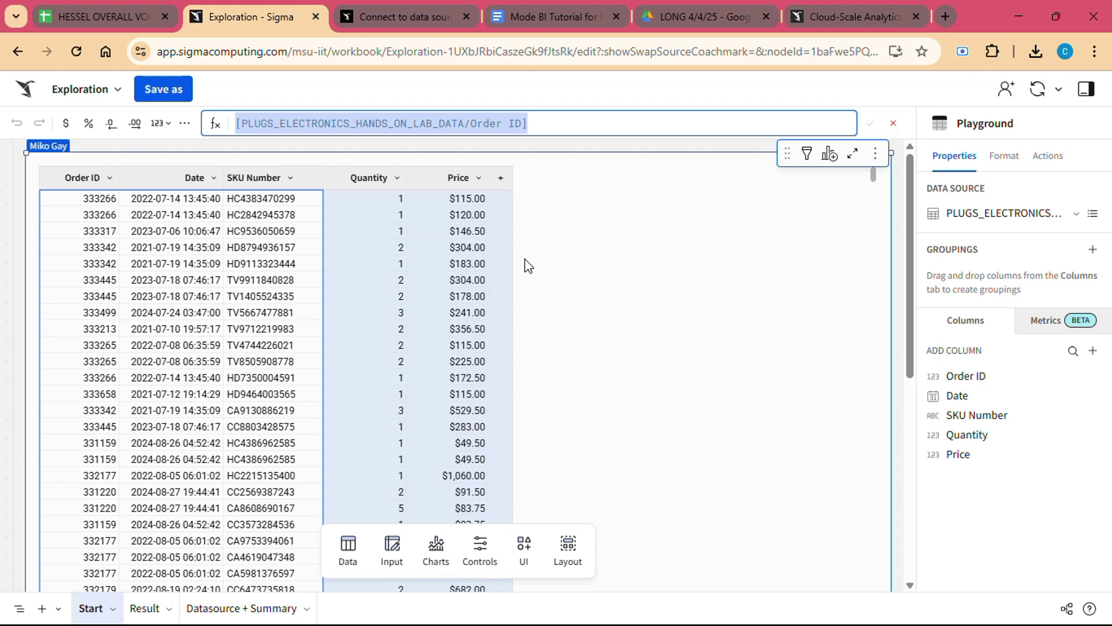
left_click(76, 51)
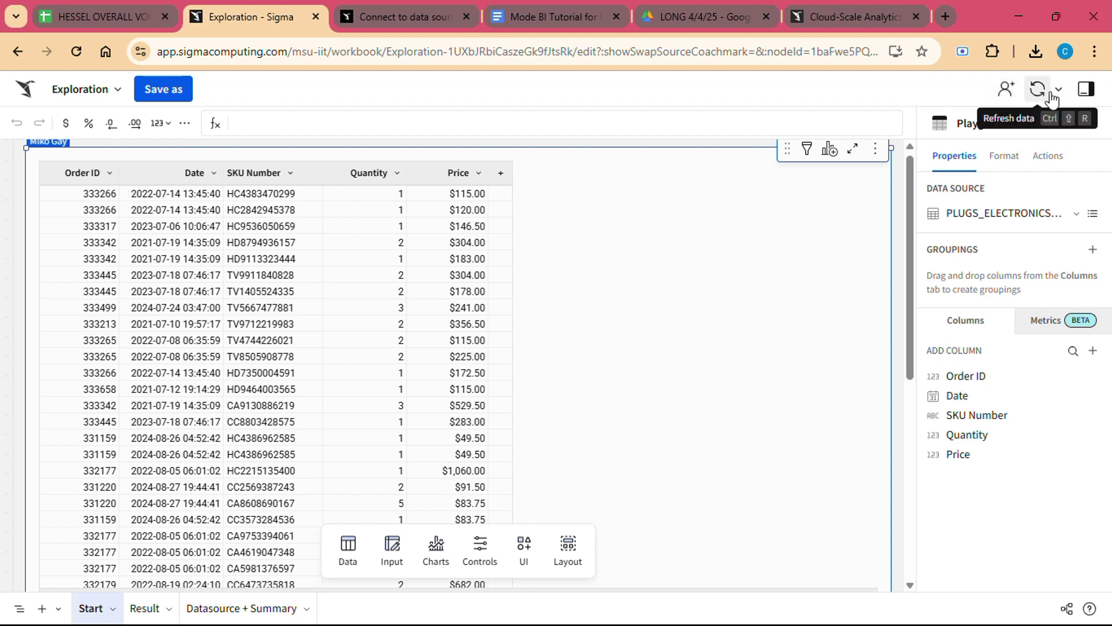
left_click(1058, 94)
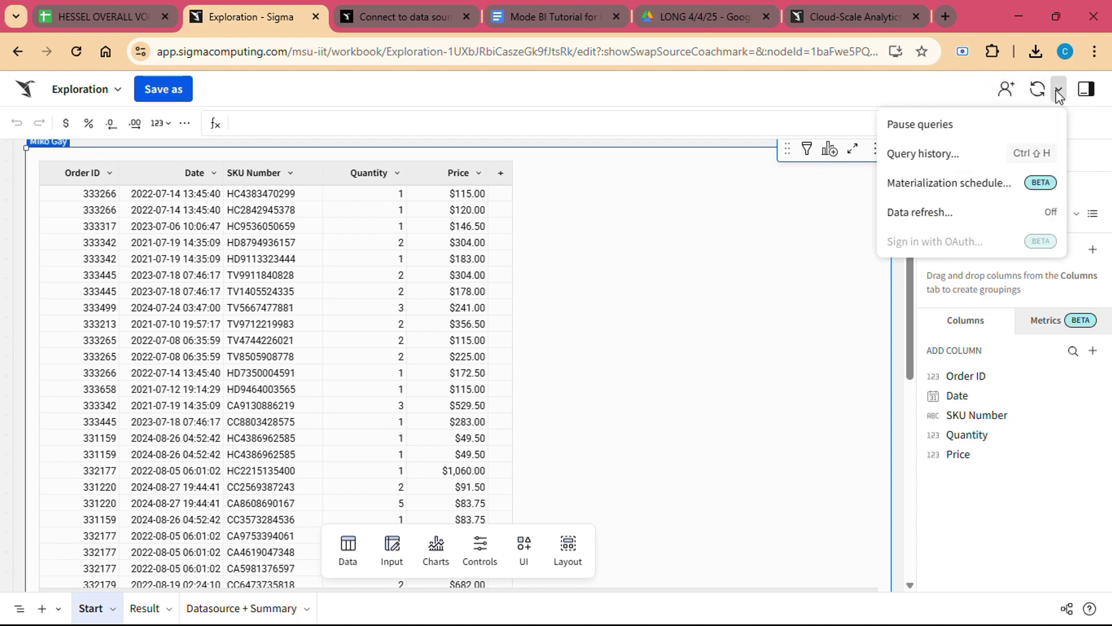
key("Escape")
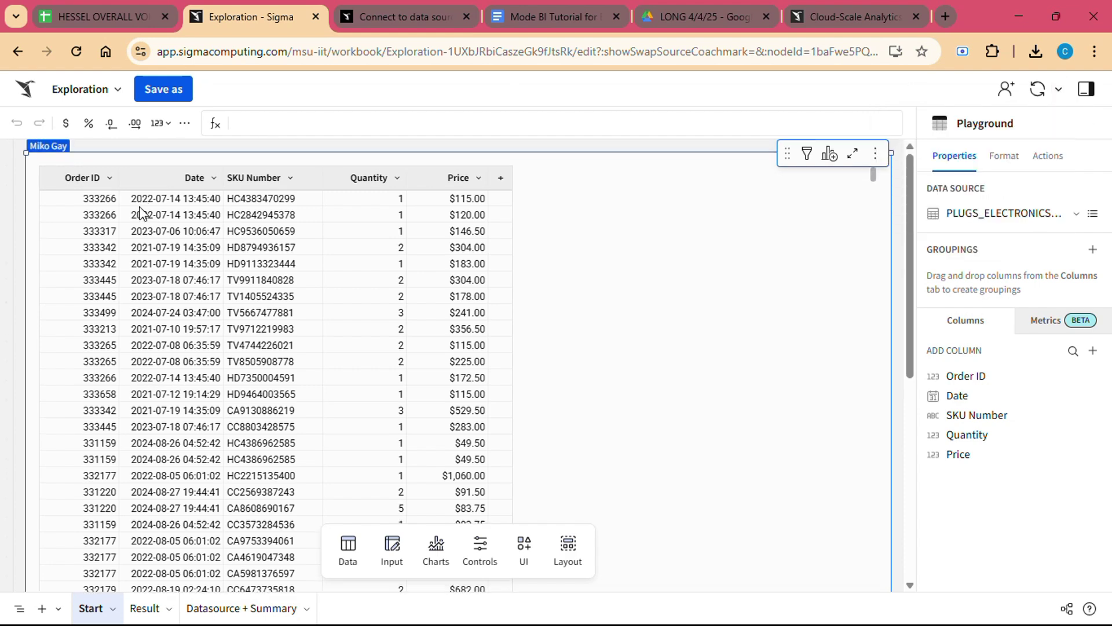
Go home, view the empty Shared with me folder, and highlight its Owner and Share date headings
left_click(13, 54)
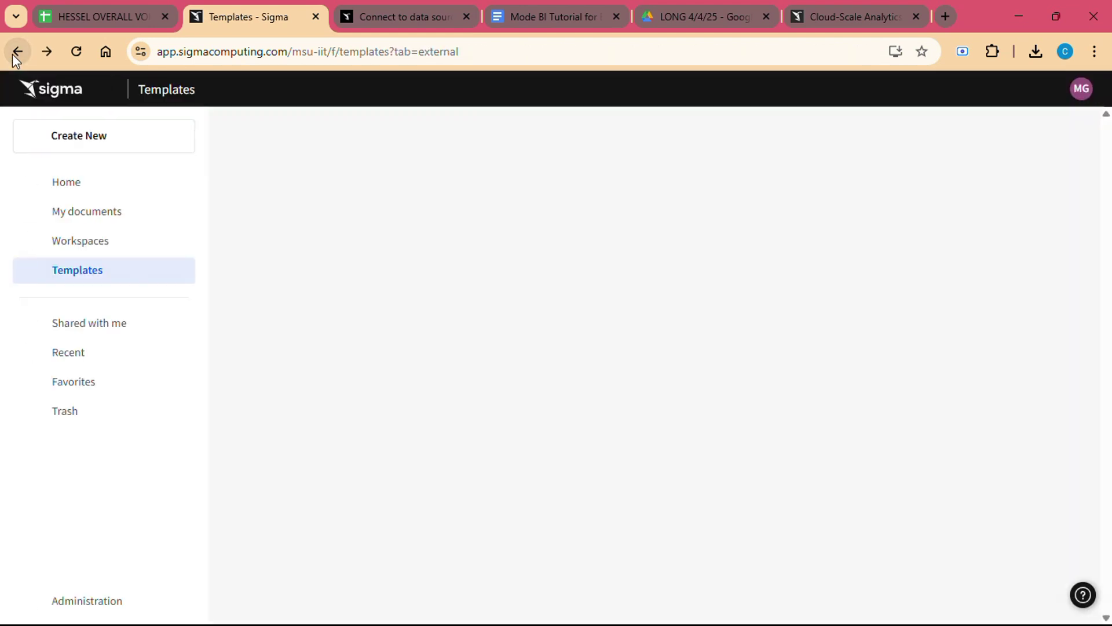
left_click(105, 186)
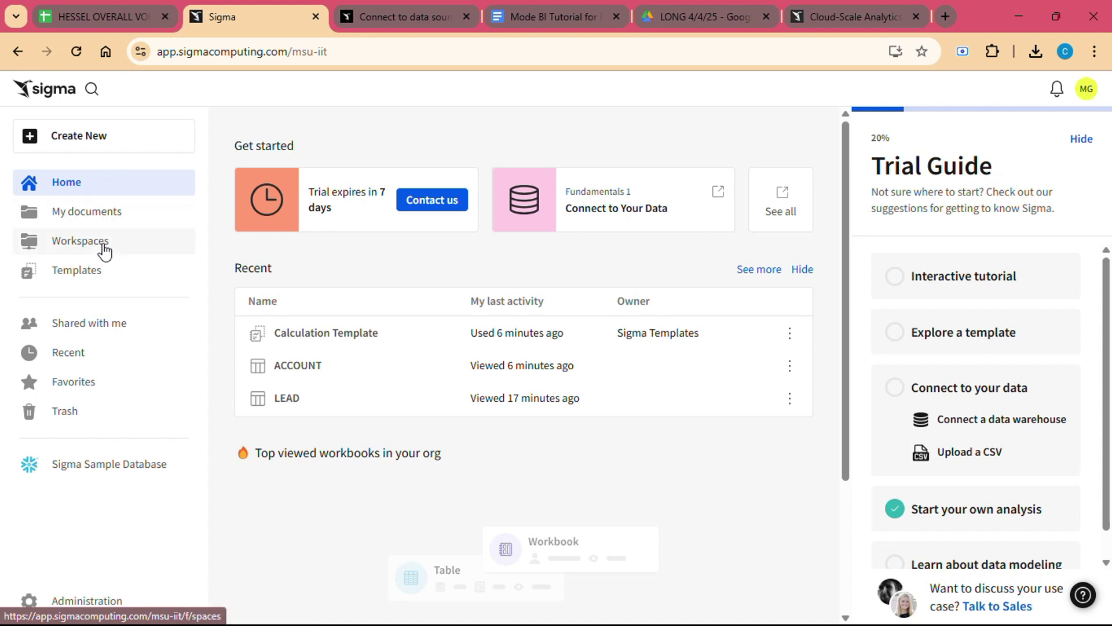
left_click(108, 331)
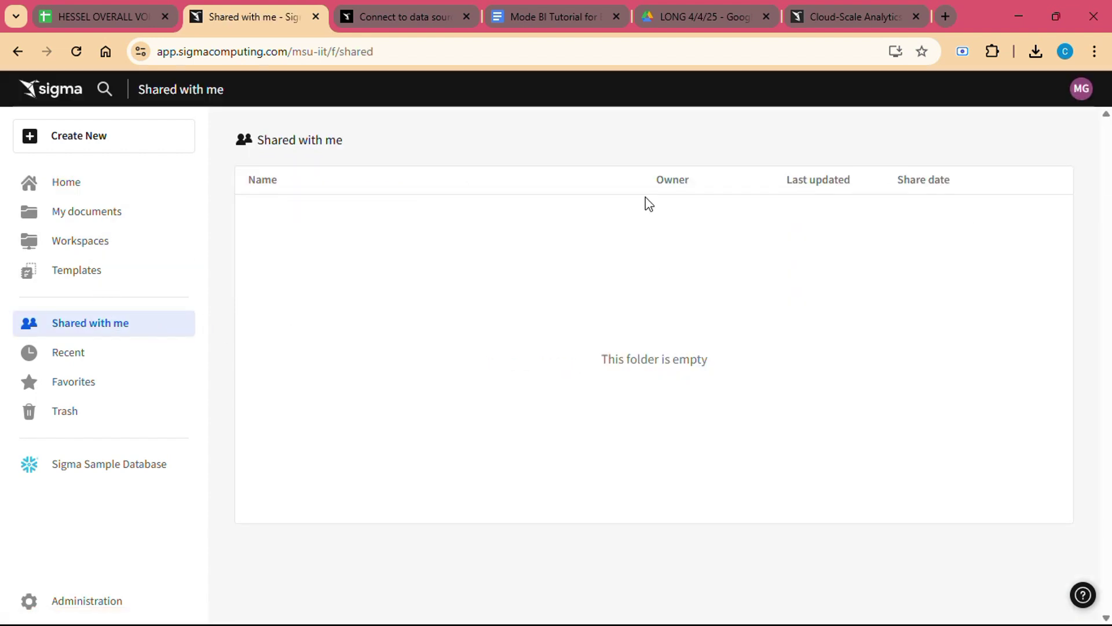
left_click_drag(648, 187, 708, 191)
left_click_drag(904, 189, 956, 190)
left_click_drag(777, 180, 874, 181)
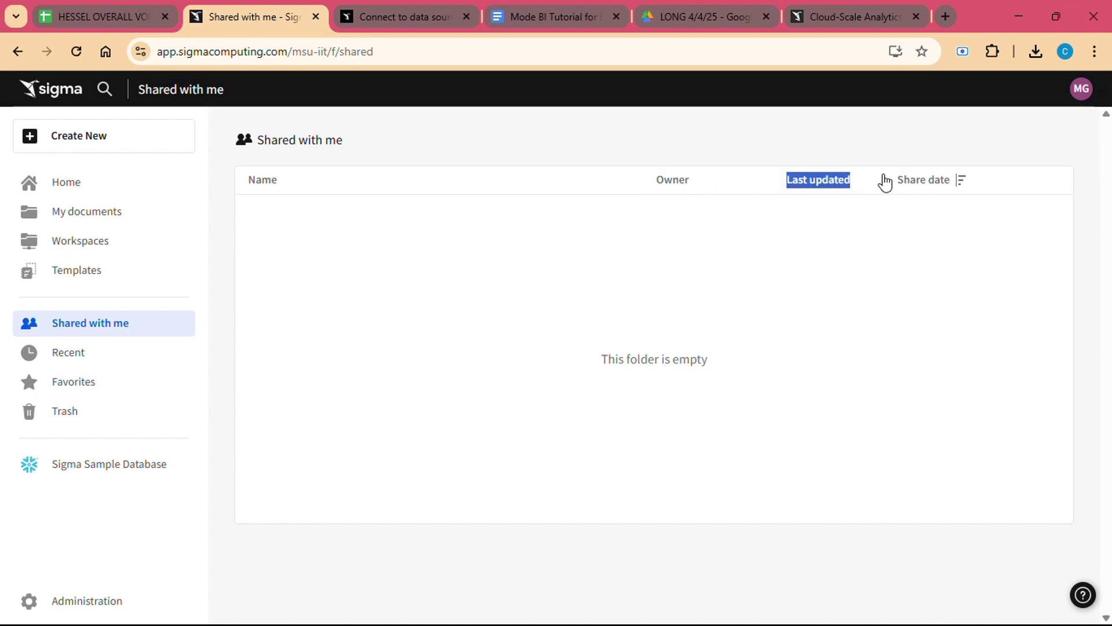